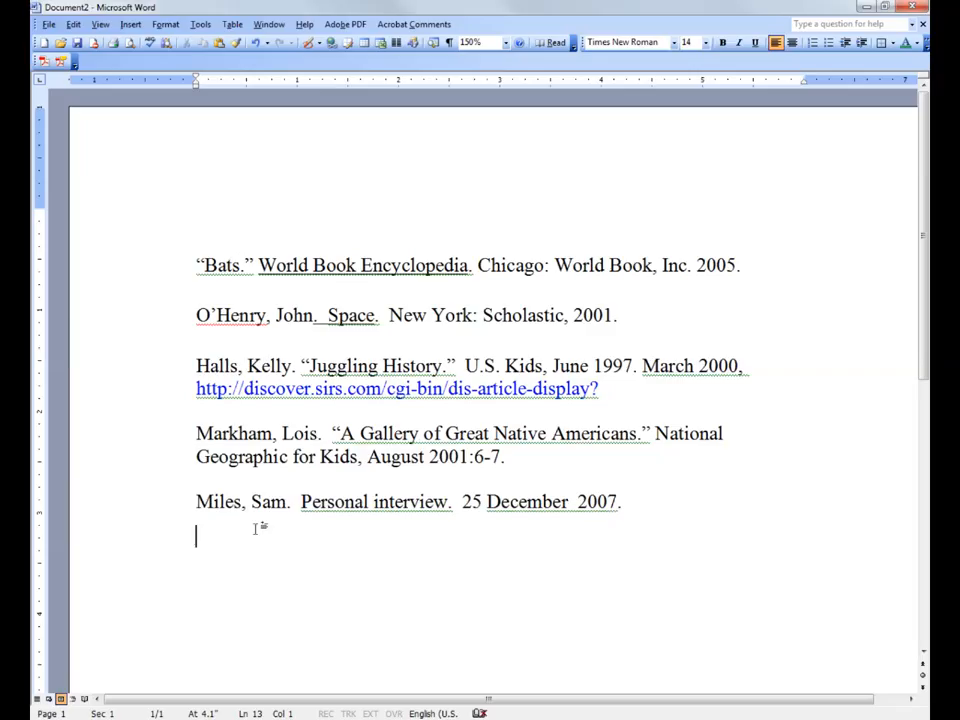
Start a new entry below the personal interview citation with the article author's last name and first name.
text(Riley, )
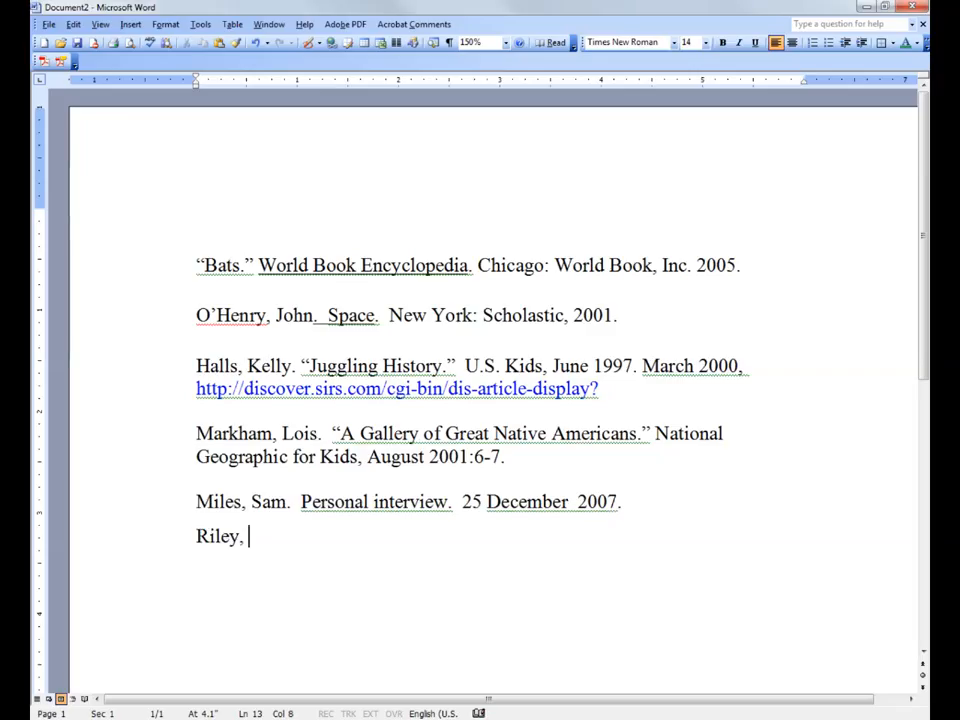
text(DAve)
key(BackSpace)
Add a period after the author's name, followed by the article title “Elephants in the Sahara.” in quotation marks.
key(BackSpace)
key(BackSpace)
text(ave)
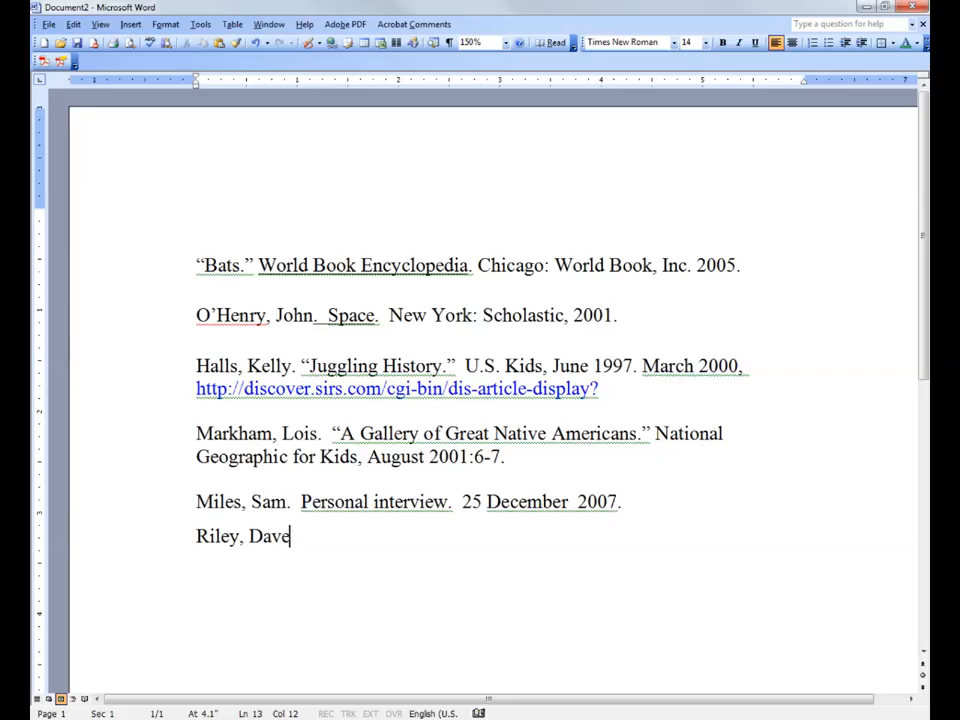
text(. )
text(")
text(Gi)
key(BackSpace)
key(BackSpace)
text(Elep)
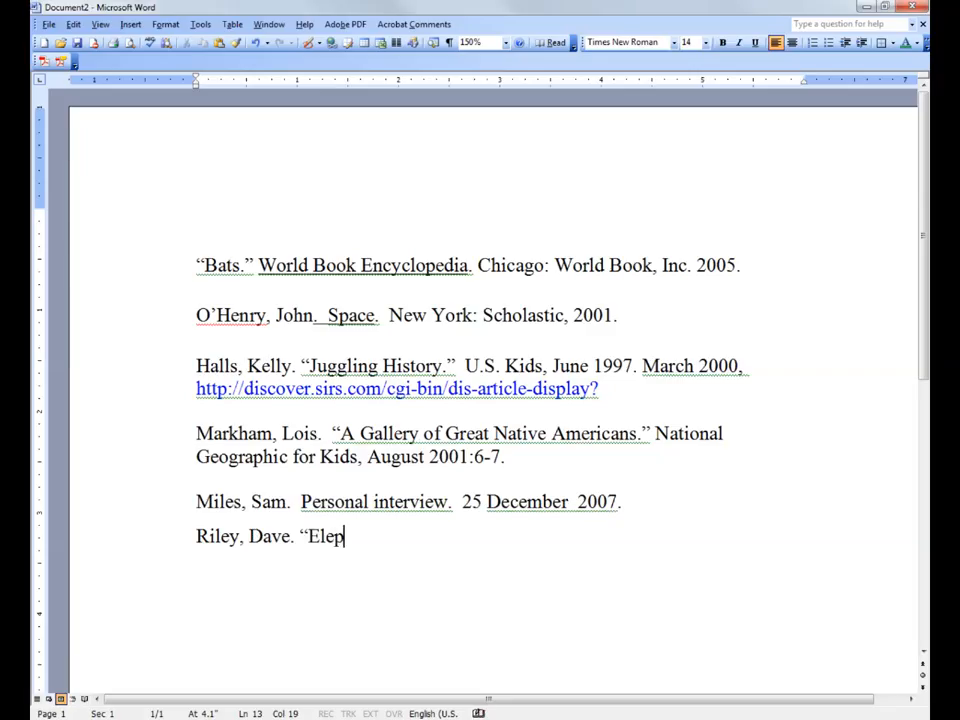
text(hants in the )
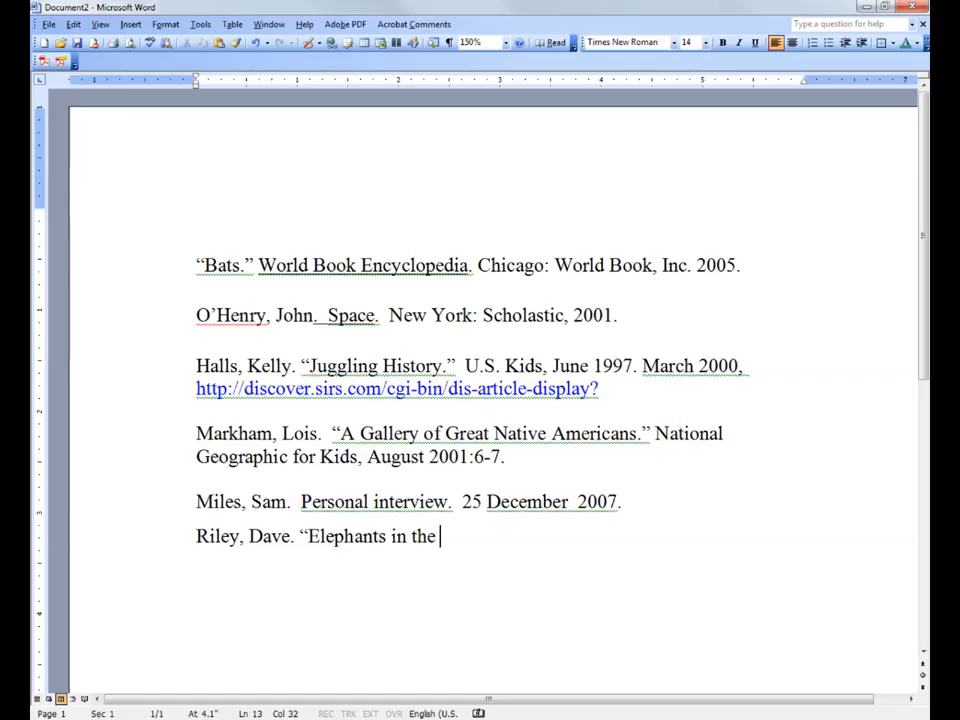
text(Sahara)
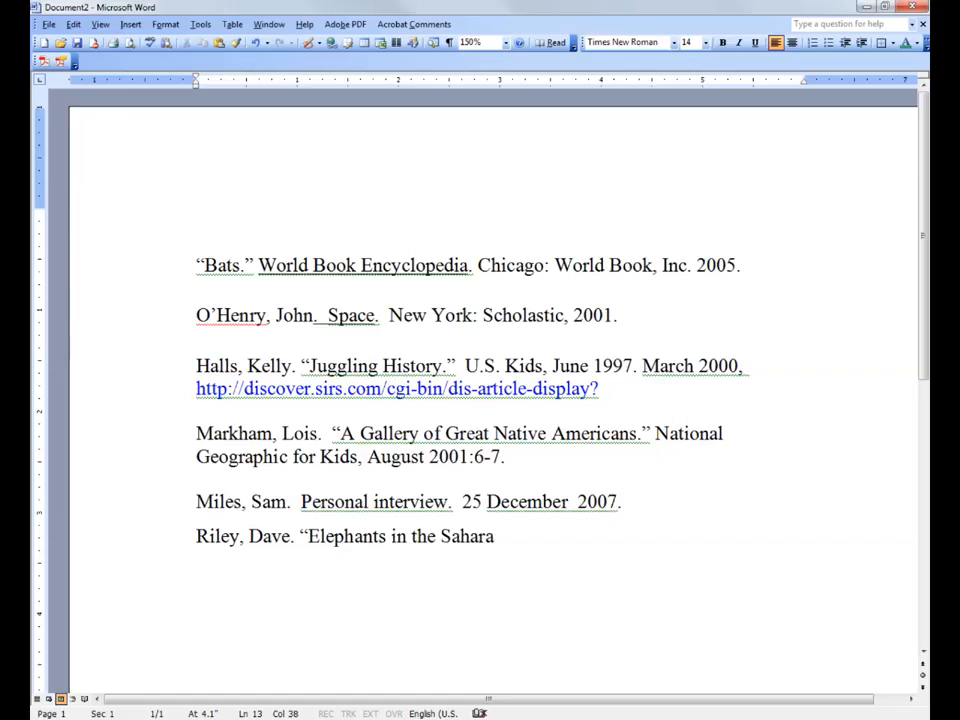
text(.")
text( Nation)
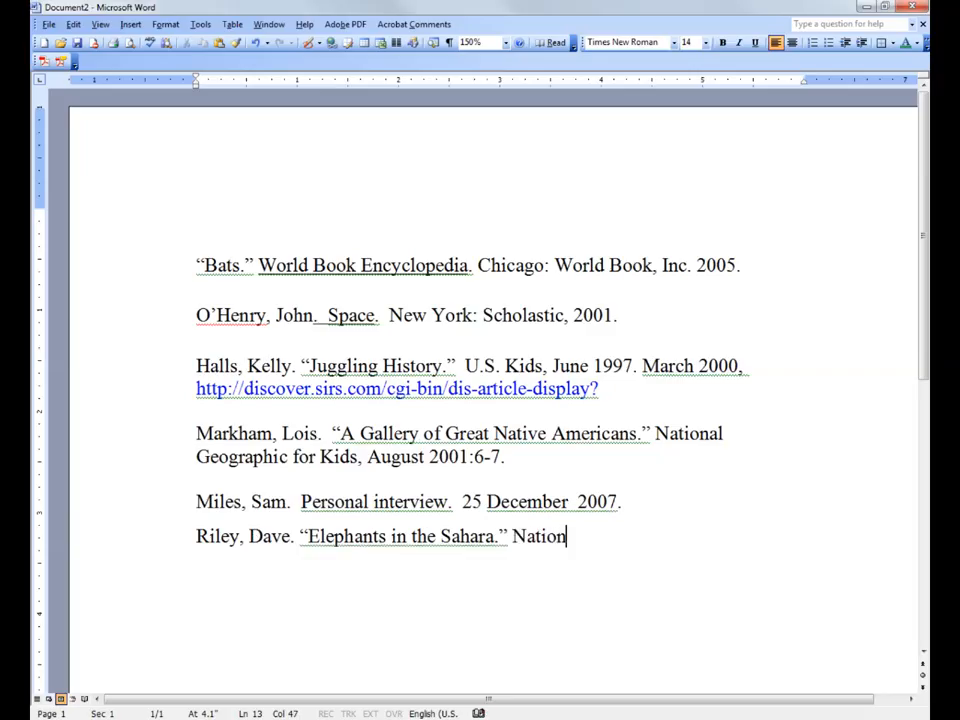
text(al Ge)
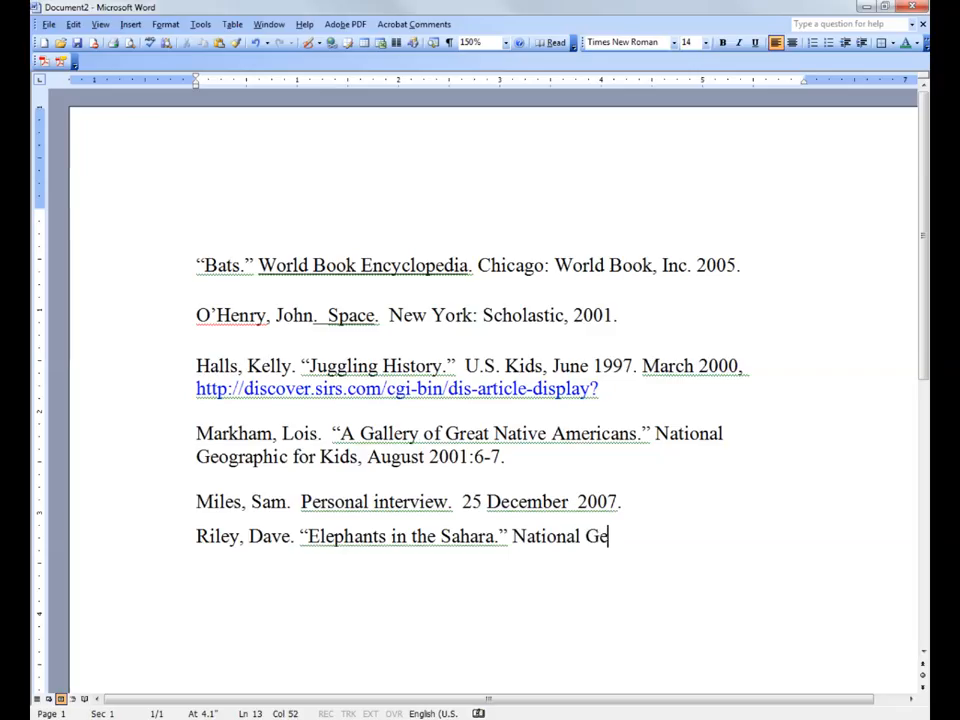
text(ographic )
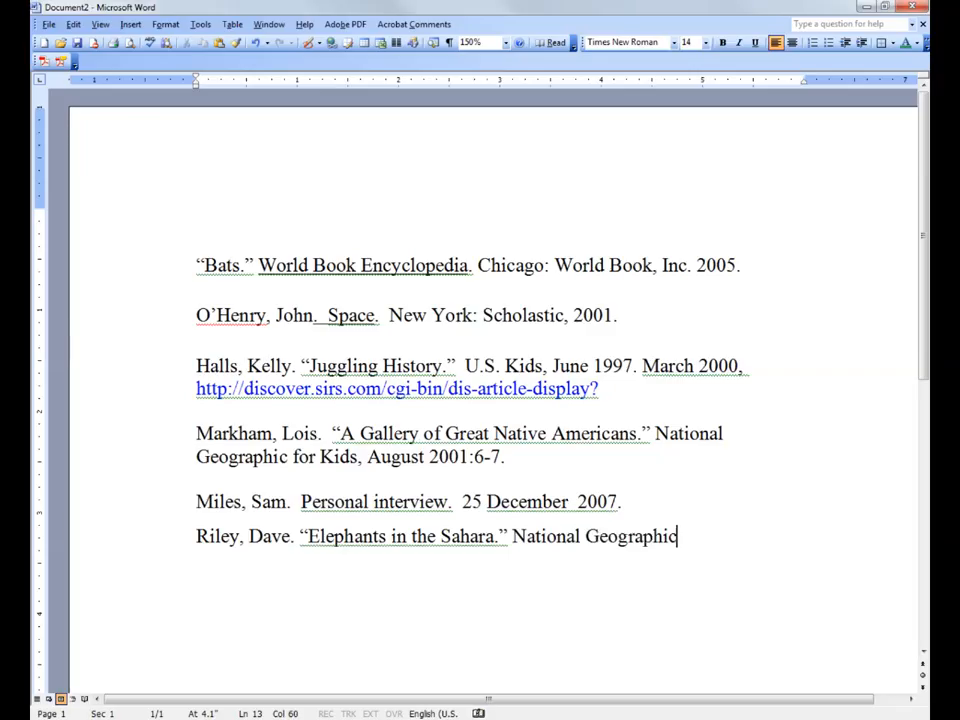
text(Kids, )
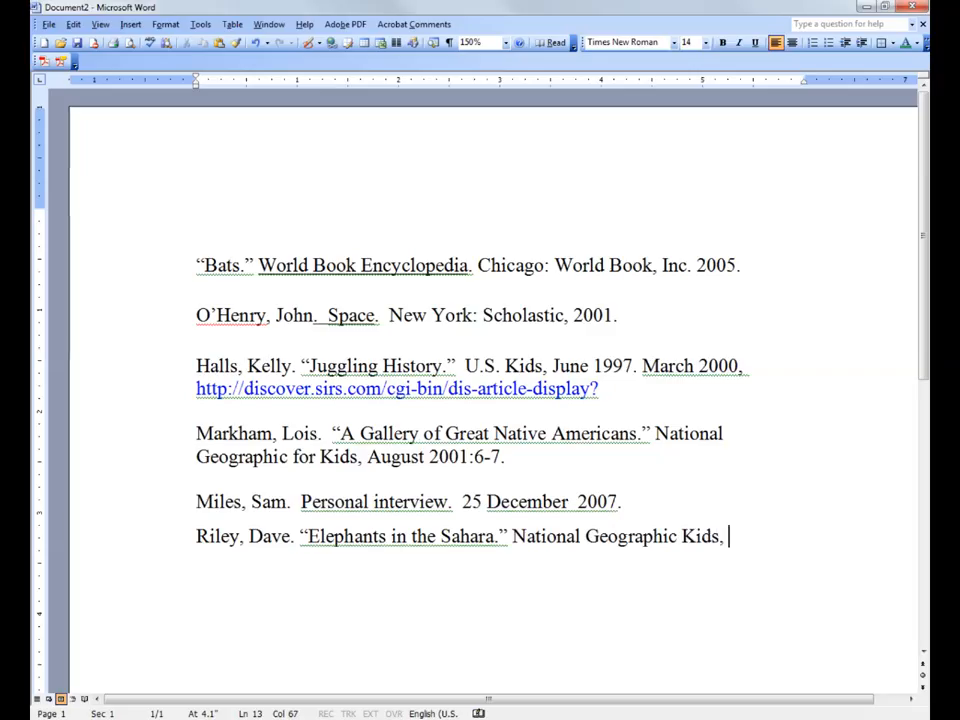
text(A)
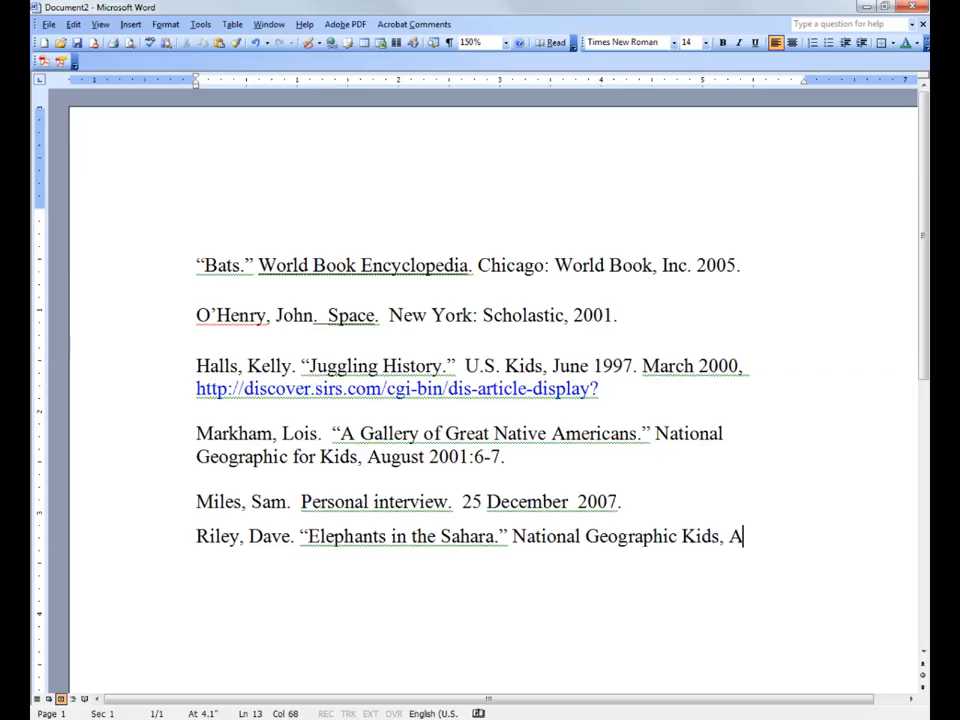
text(pril 2014.)
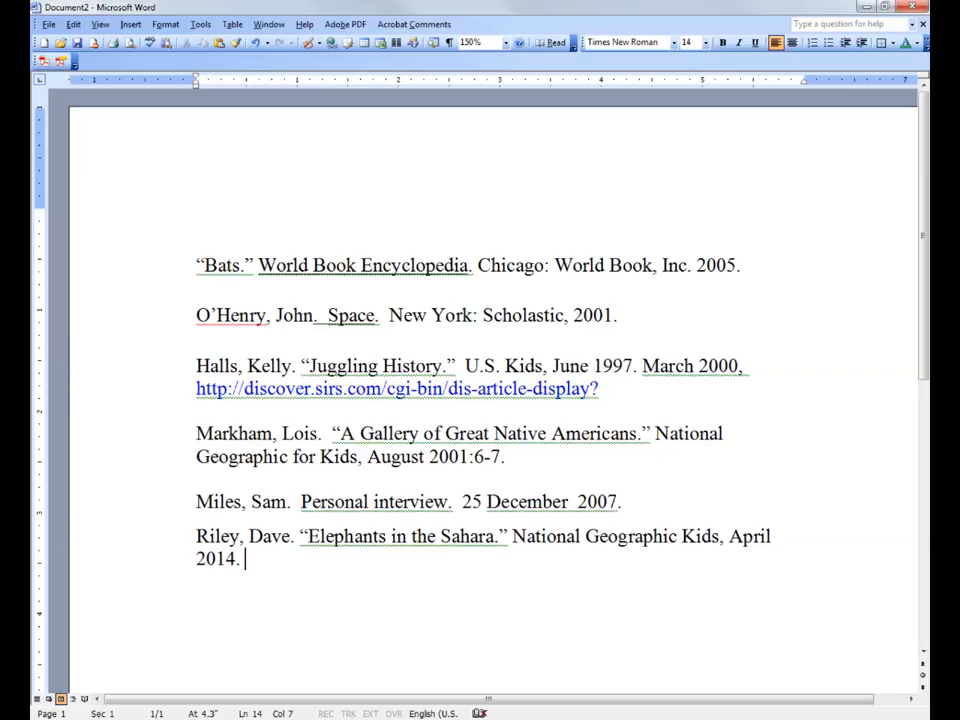
Add the access date 12 May 2015 after the issue date in the new citation.
text(May)
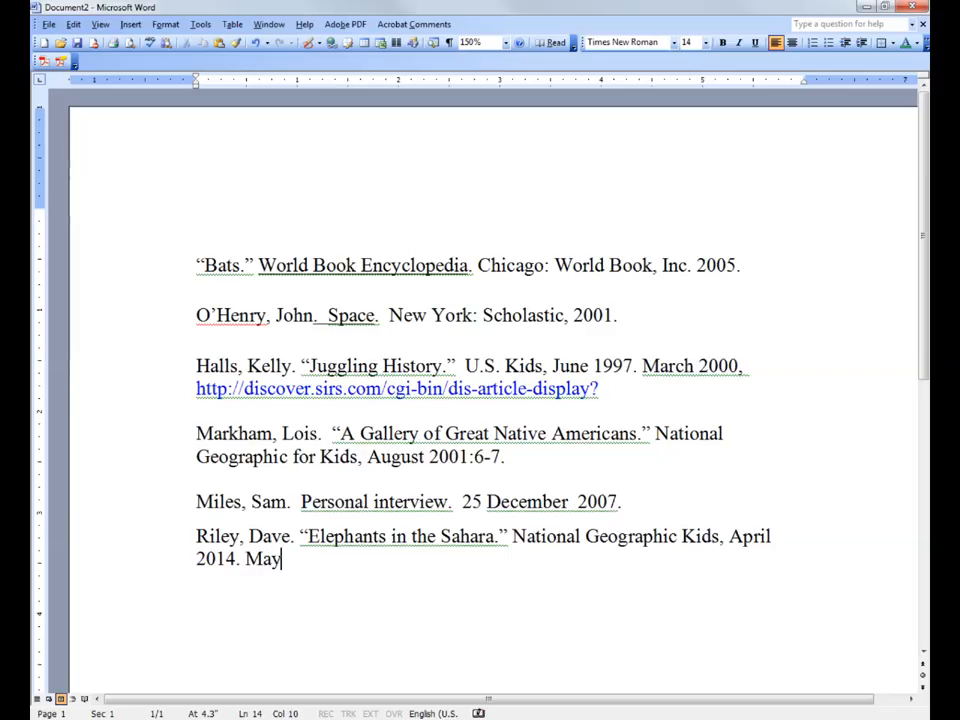
key(BackSpace)
key(BackSpace)
key(BackSpace)
text(12 May 0)
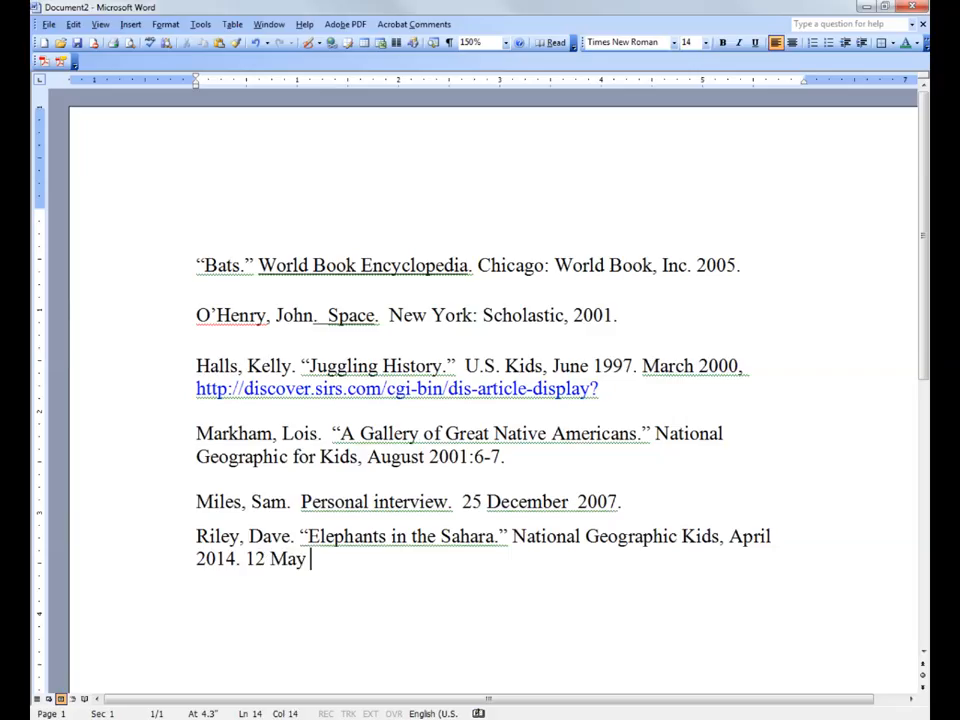
text(0)
key(BackSpace)
key(BackSpace)
text(2014)
key(BackSpace)
text(5, )
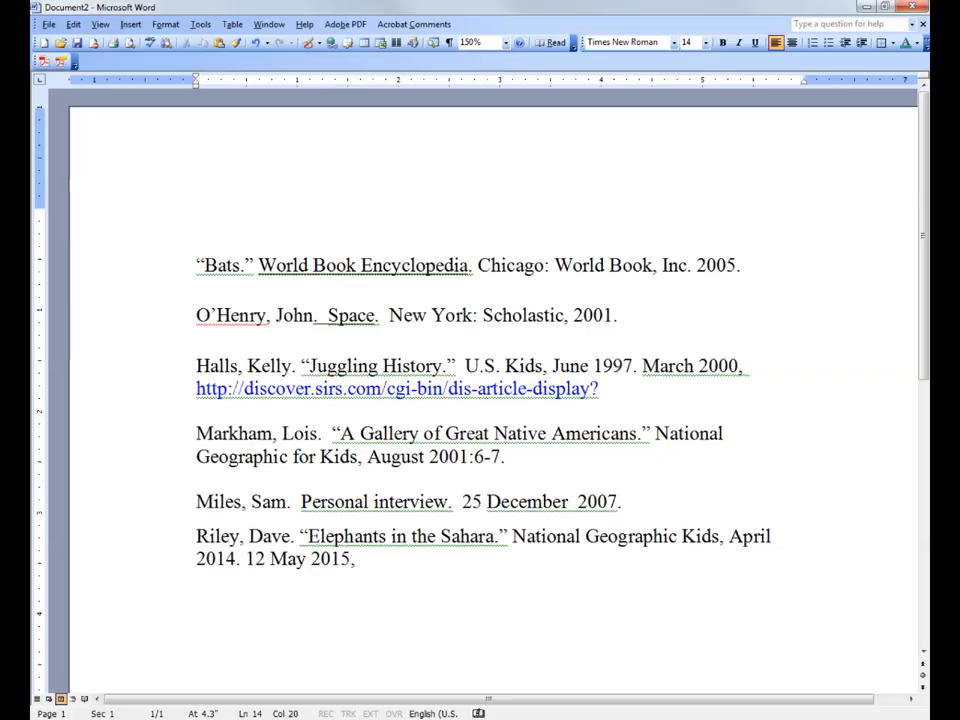
text(http)
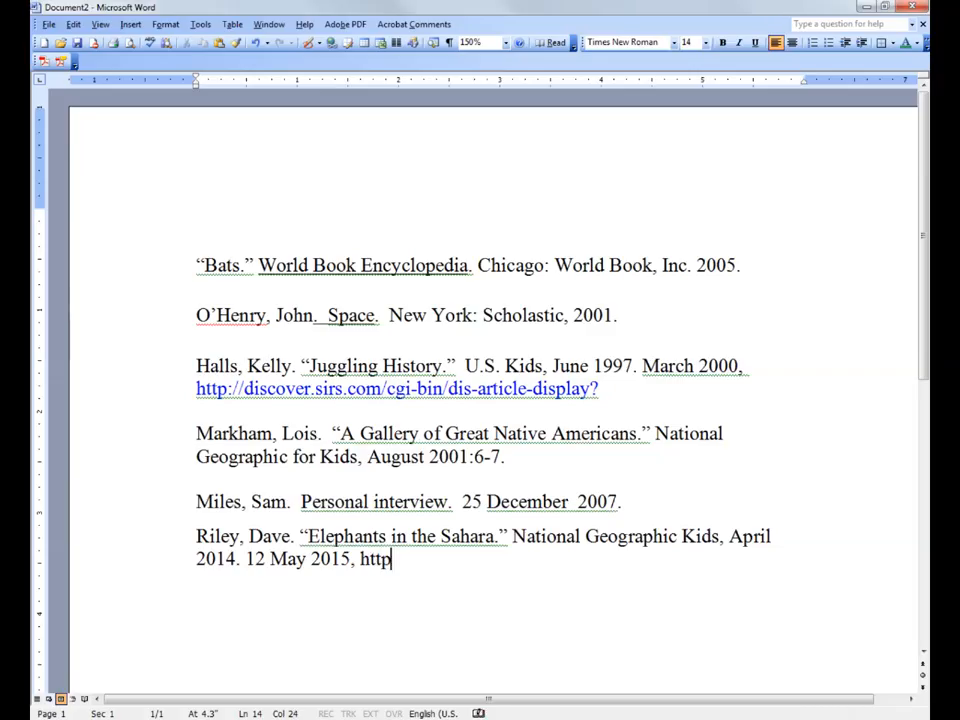
text(://)
text(nationa)
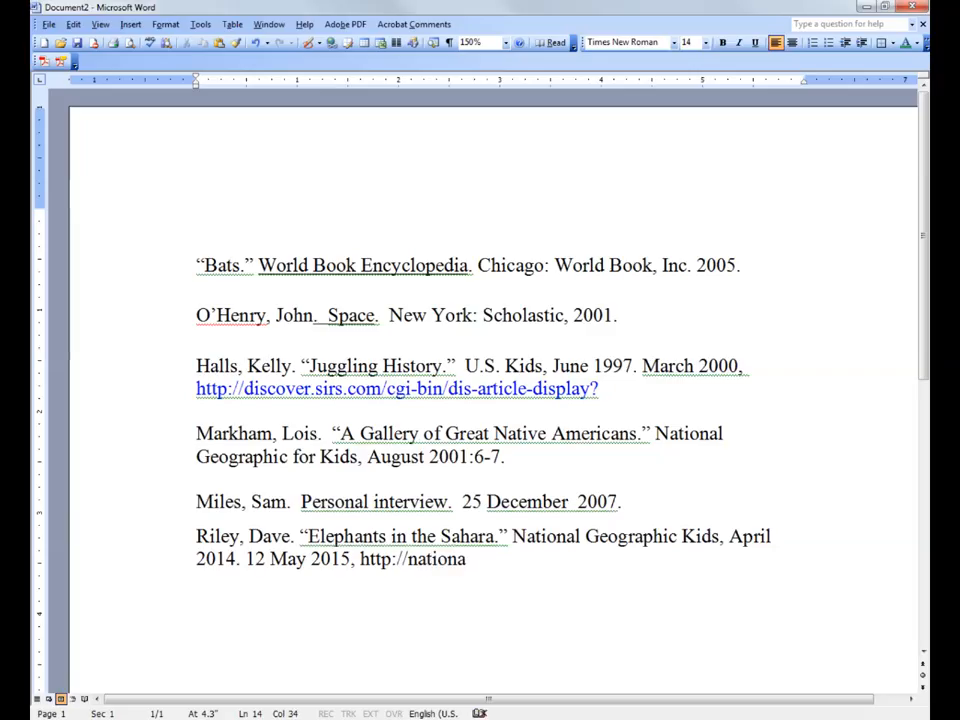
text(l-gr)
key(BackSpace)
text(eo)
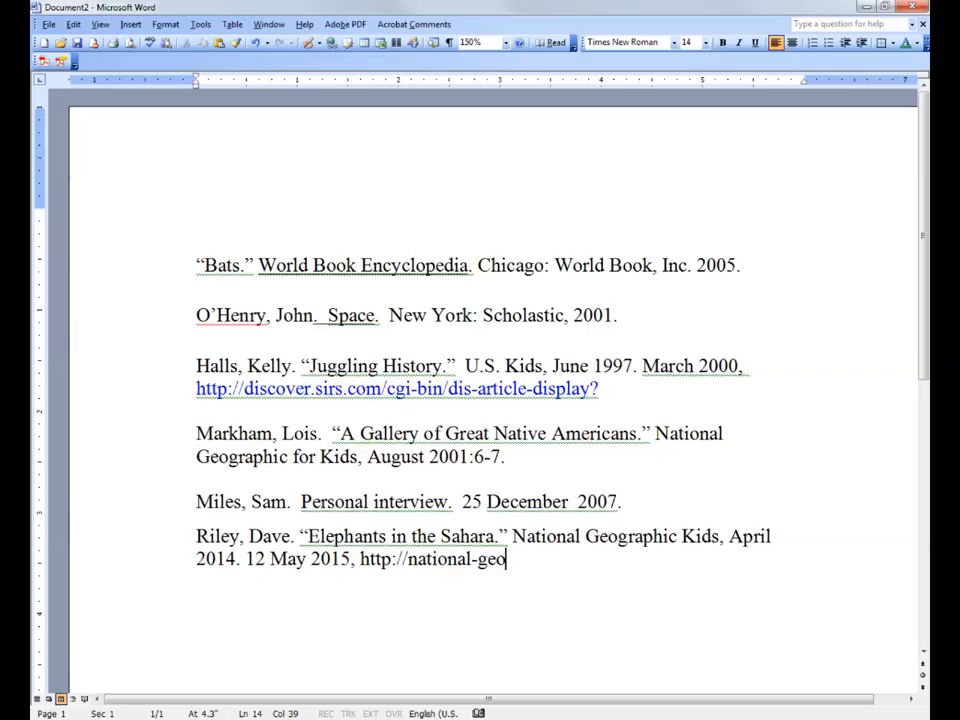
text(graphic)
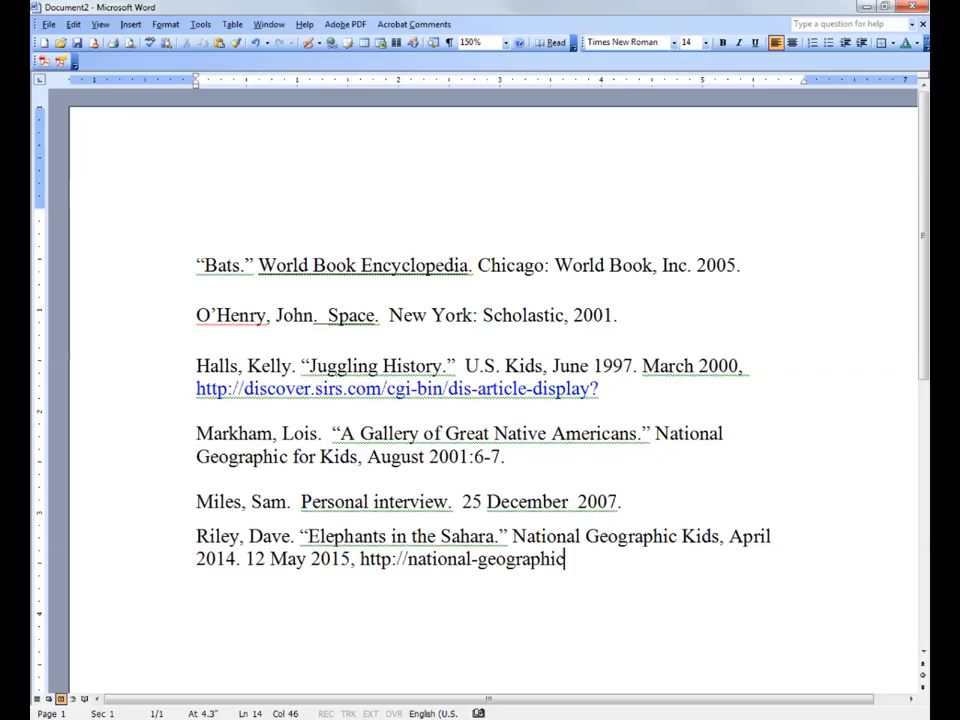
text(-kids)
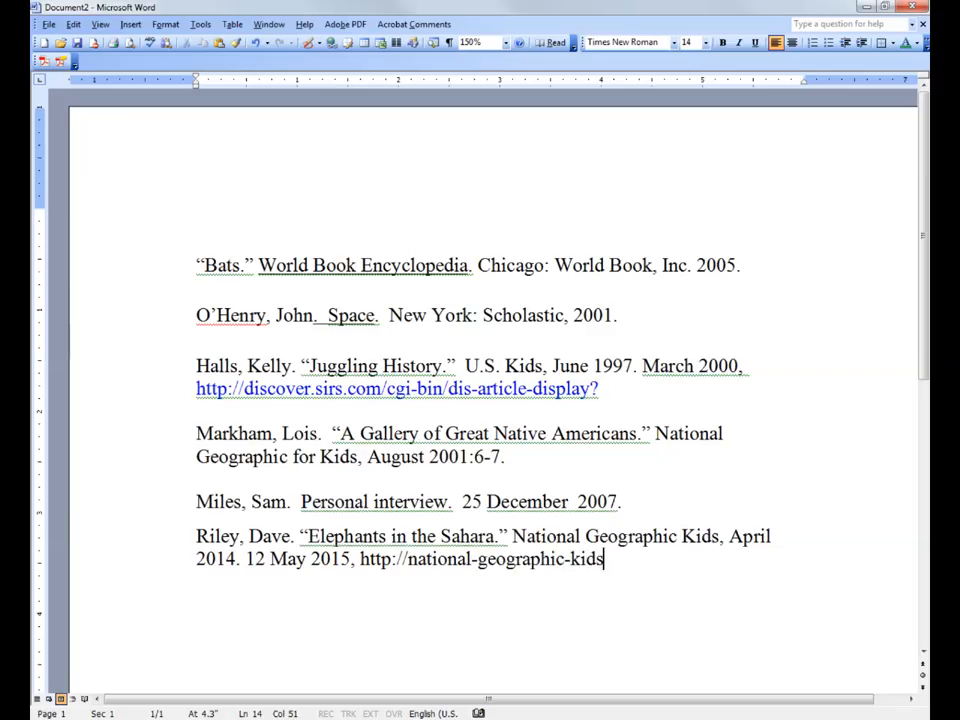
text(.com/elepha)
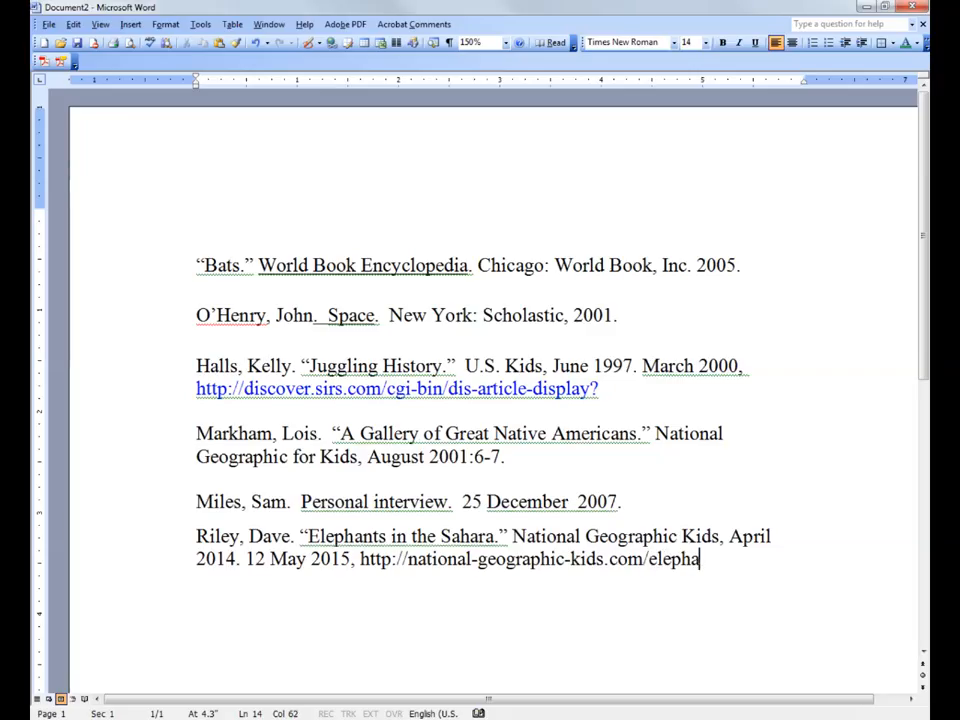
text(nt)
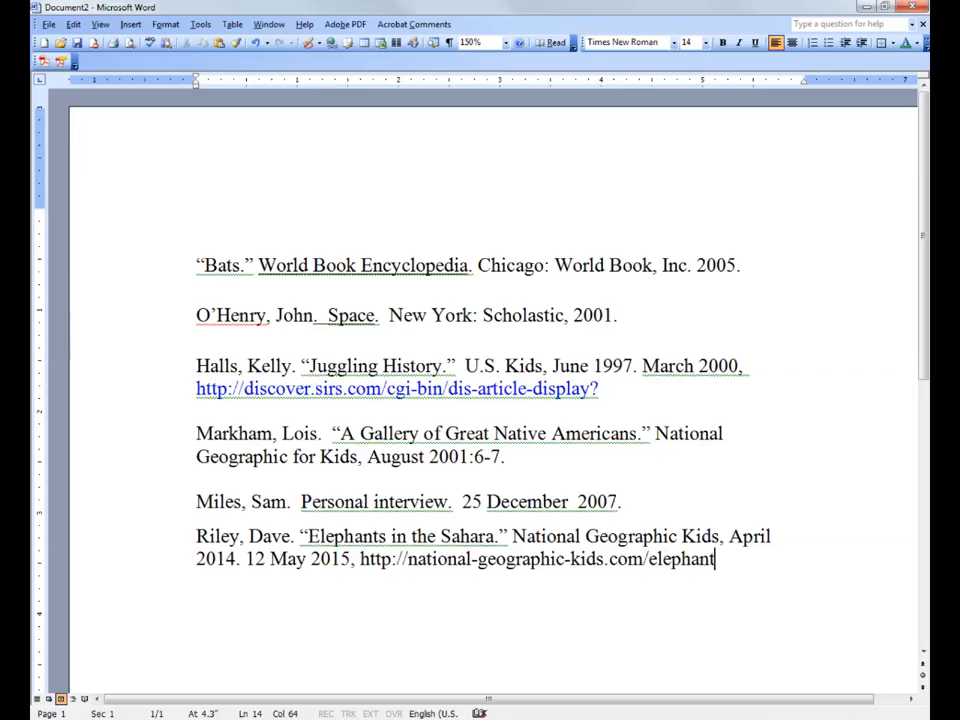
text(-in)
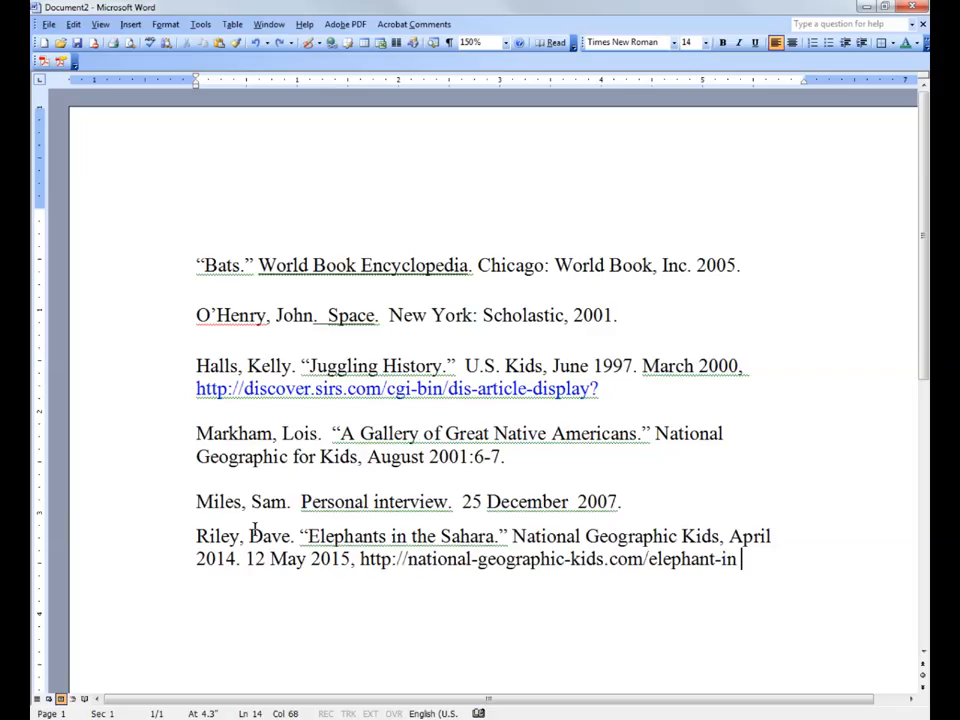
Complete the web address with elephant-in-the-sahara.html and end the paragraph so it turns into a hyperlink.
key(BackSpace)
text(-)
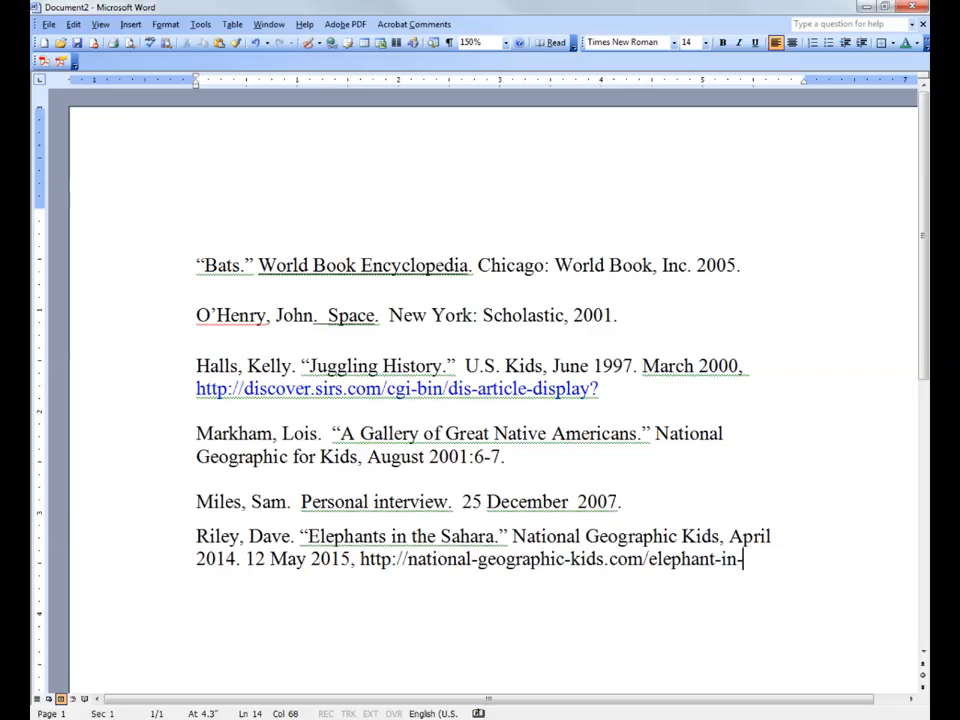
text(the-saha)
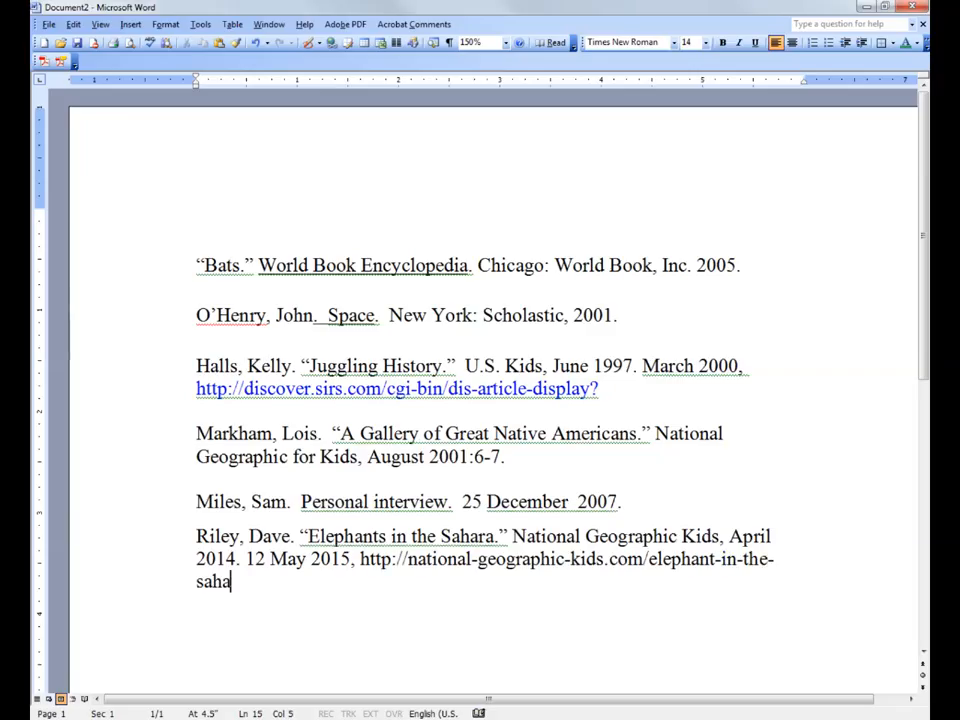
text(ra.htm)
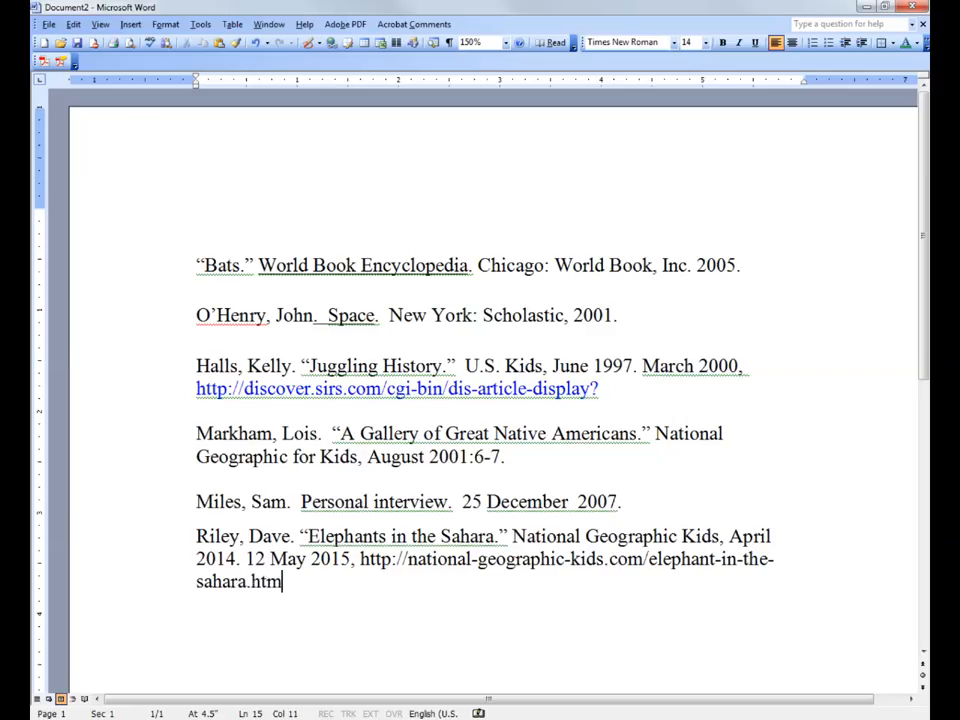
text(l)
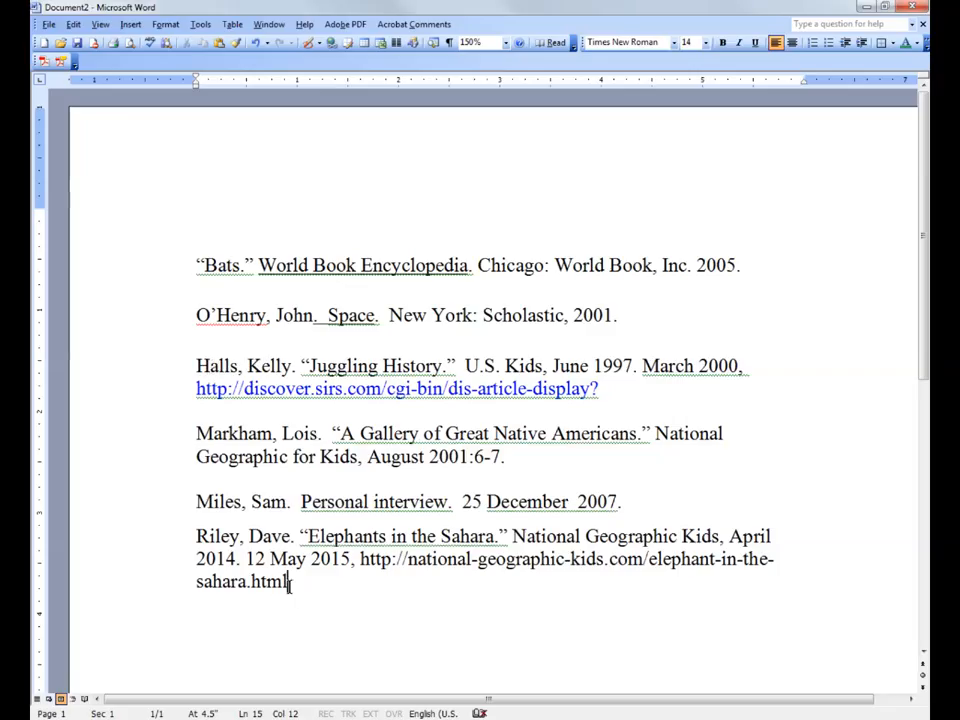
key(Return)
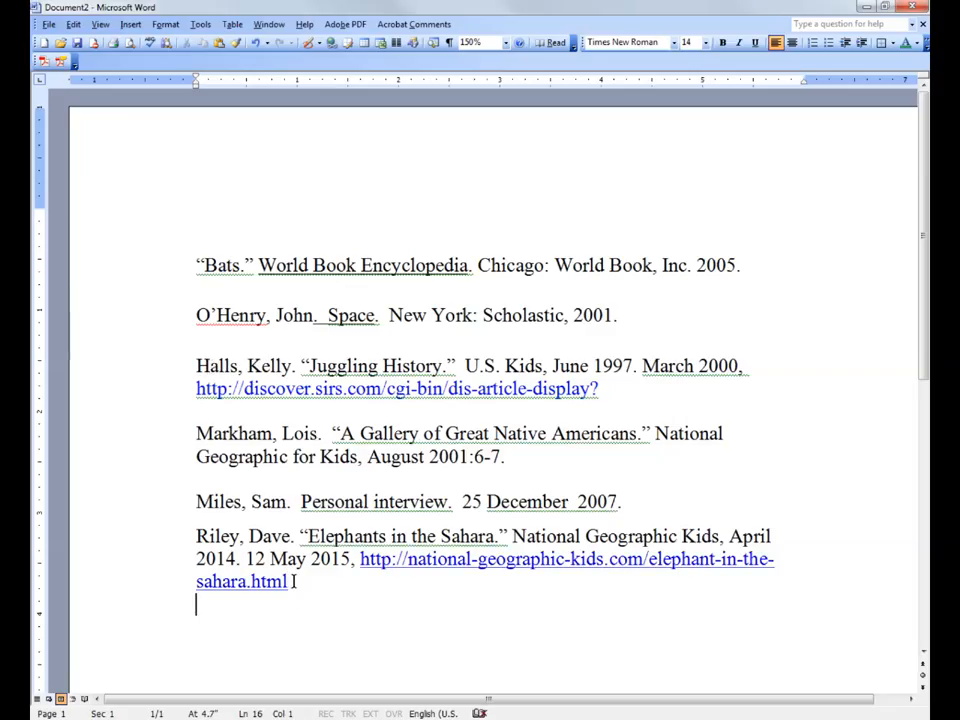
key(Return)
Copy the whole “Elephants in the Sahara” citation to the clipboard and delete it from the end of the list.
click(198, 536)
double_click(201, 538)
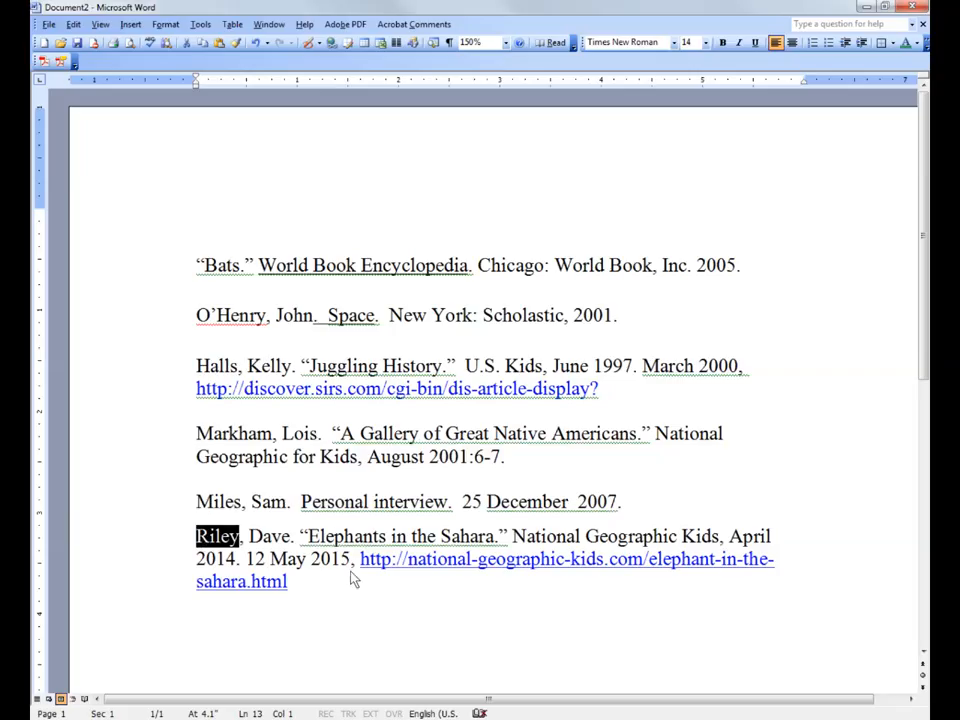
triple_click(238, 557)
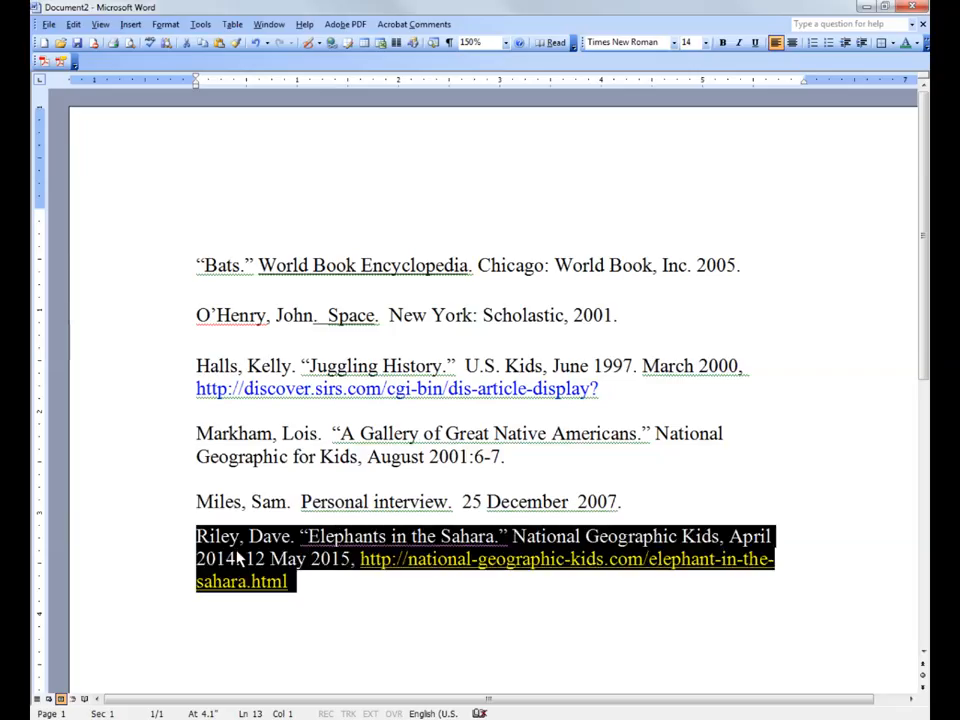
key(ctrl+c)
key(ctrl+c)
key(ctrl+c)
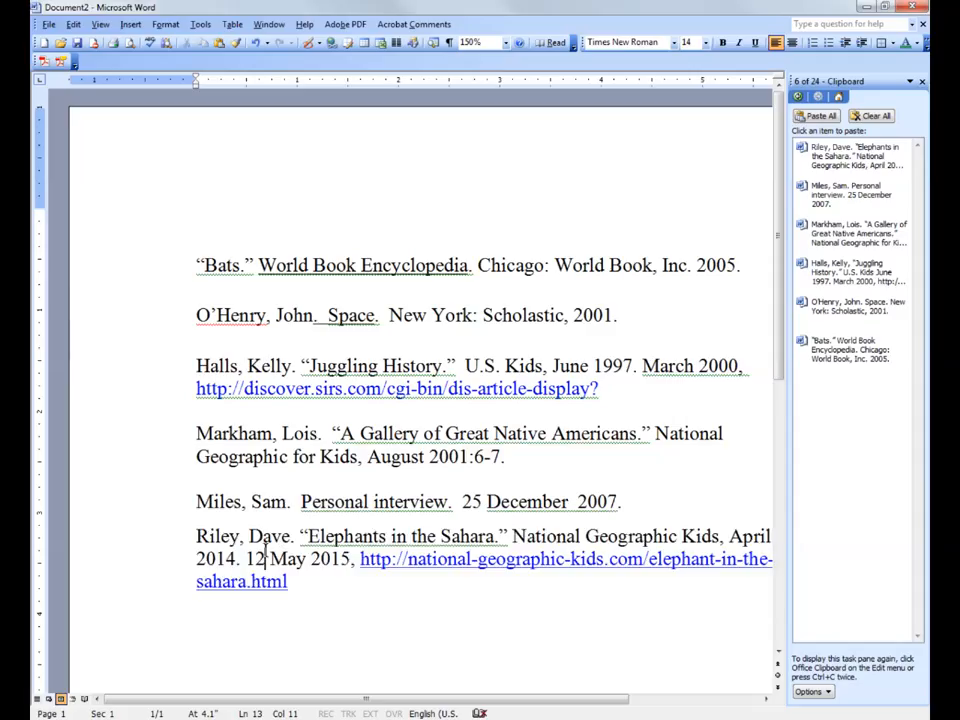
key(Delete)
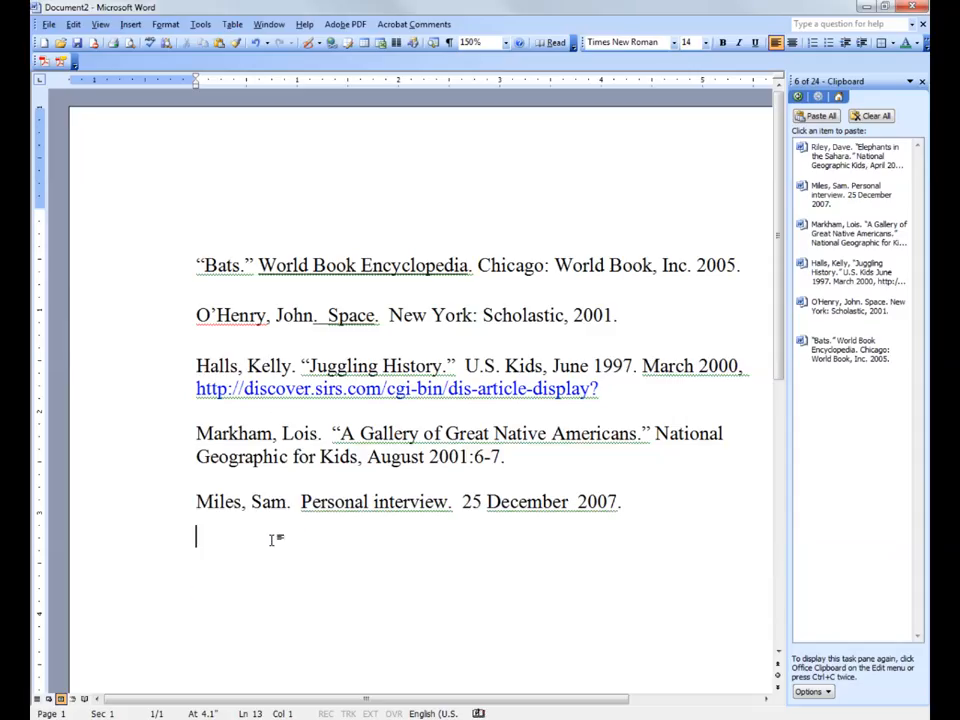
Insert an empty line between the “Bats” and Space entries and paste the “Elephants in the Sahara” citation there.
click(206, 315)
key(Return)
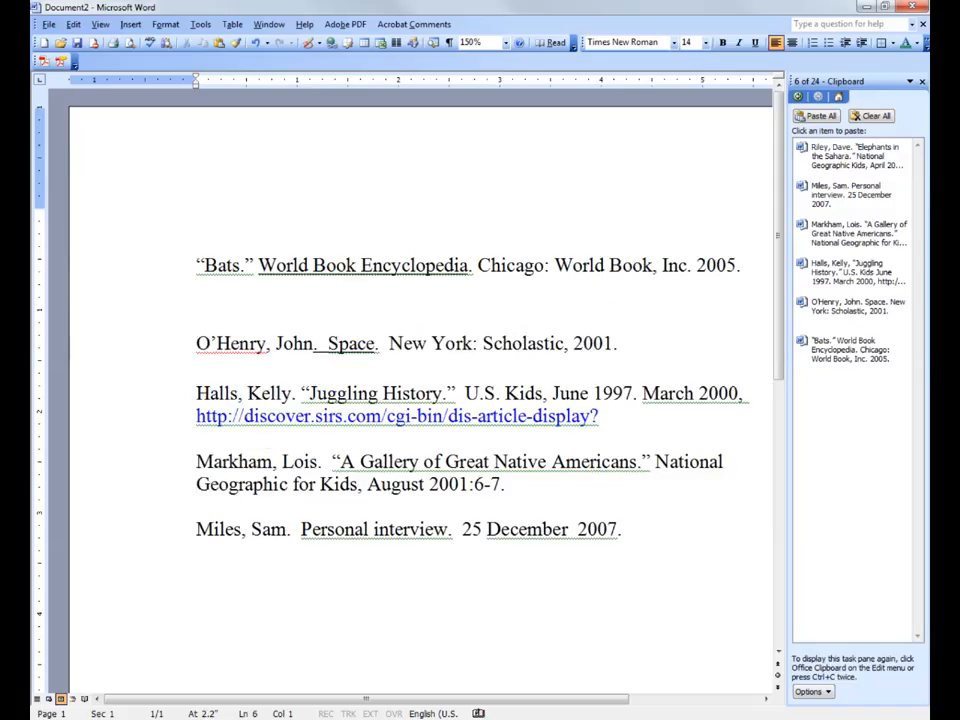
click(222, 310)
key(ctrl+v)
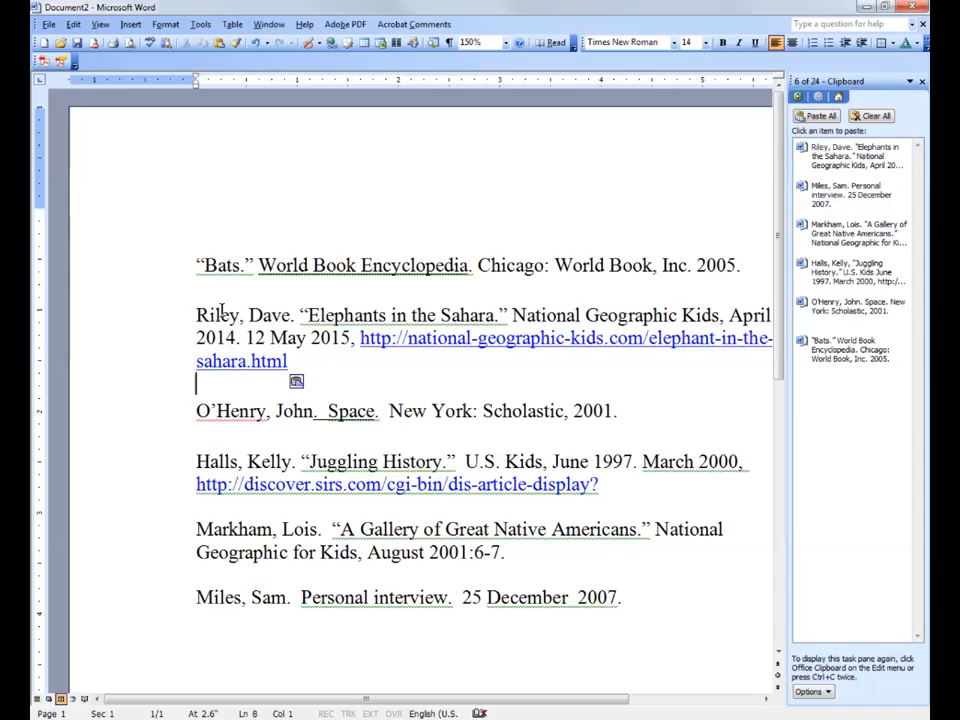
key(ctrl+z)
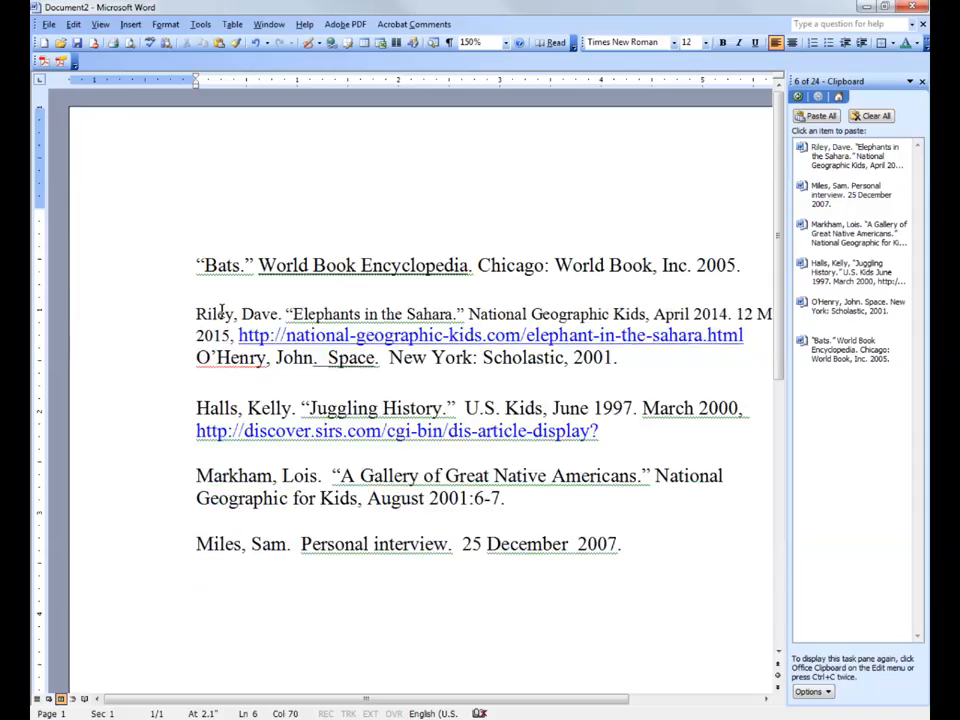
key(ctrl+y)
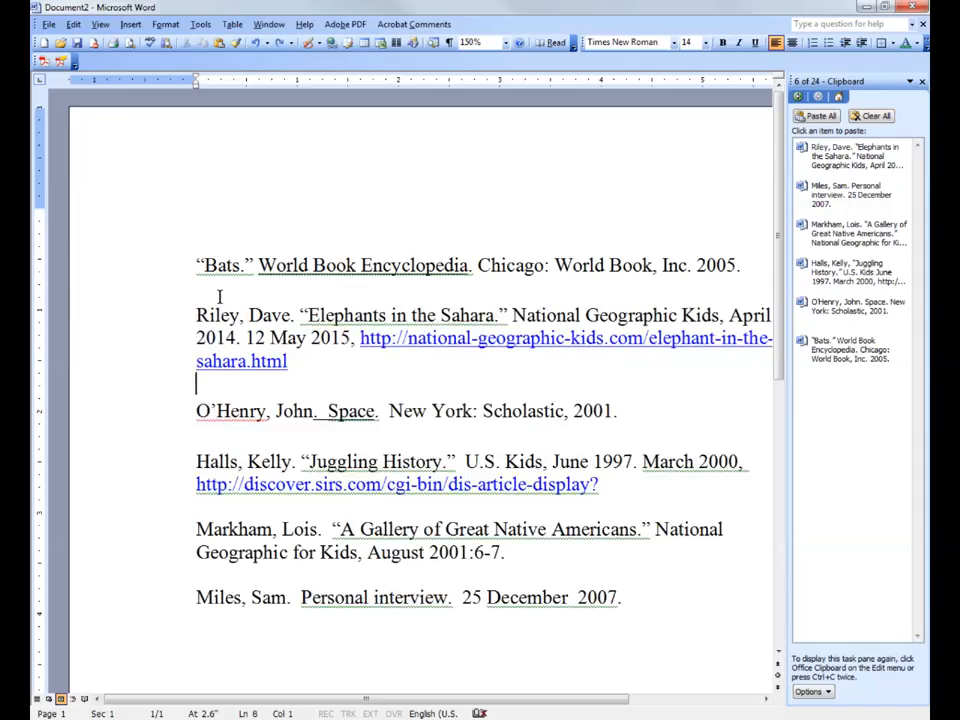
click(222, 292)
key(BackSpace)
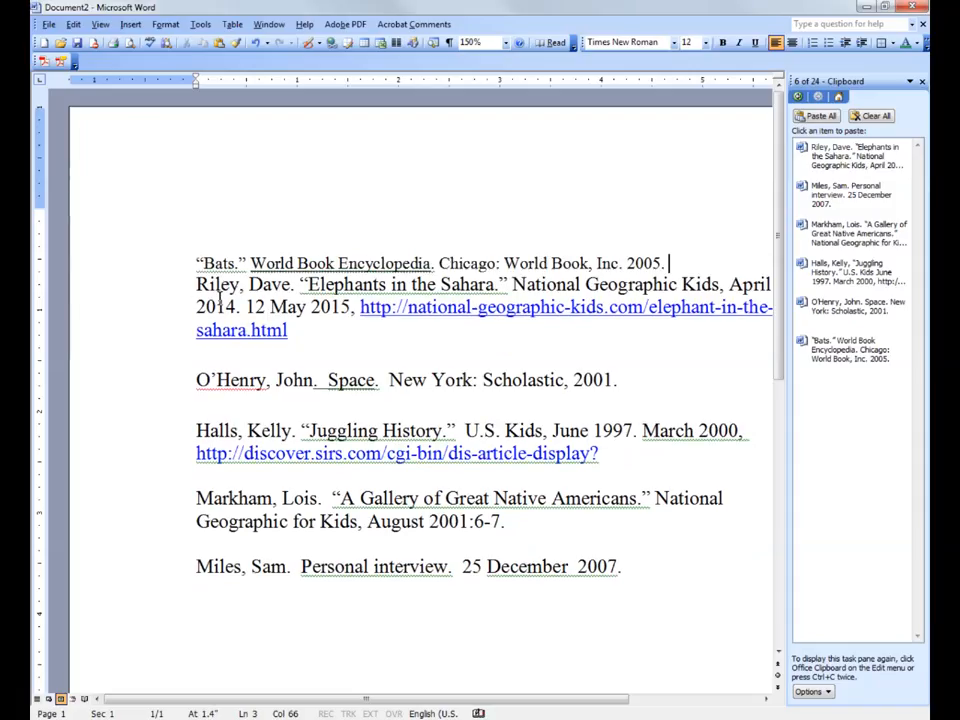
key(ctrl+z)
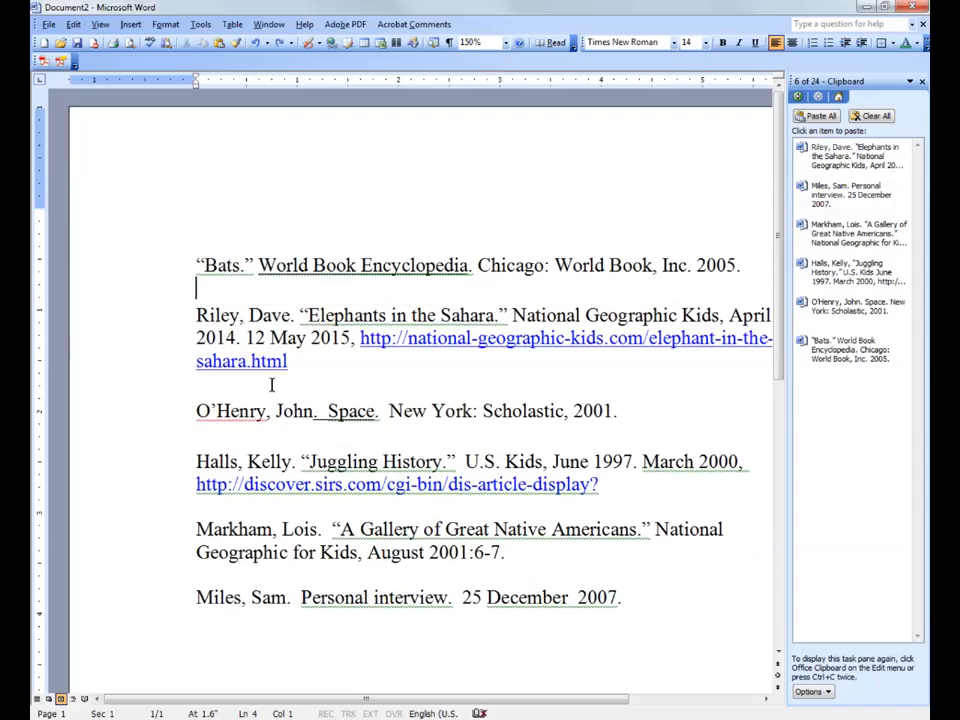
Move the “Juggling History” citation directly above the “Elephants in the Sahara” citation and add an empty line between the two.
click(330, 376)
triple_click(198, 463)
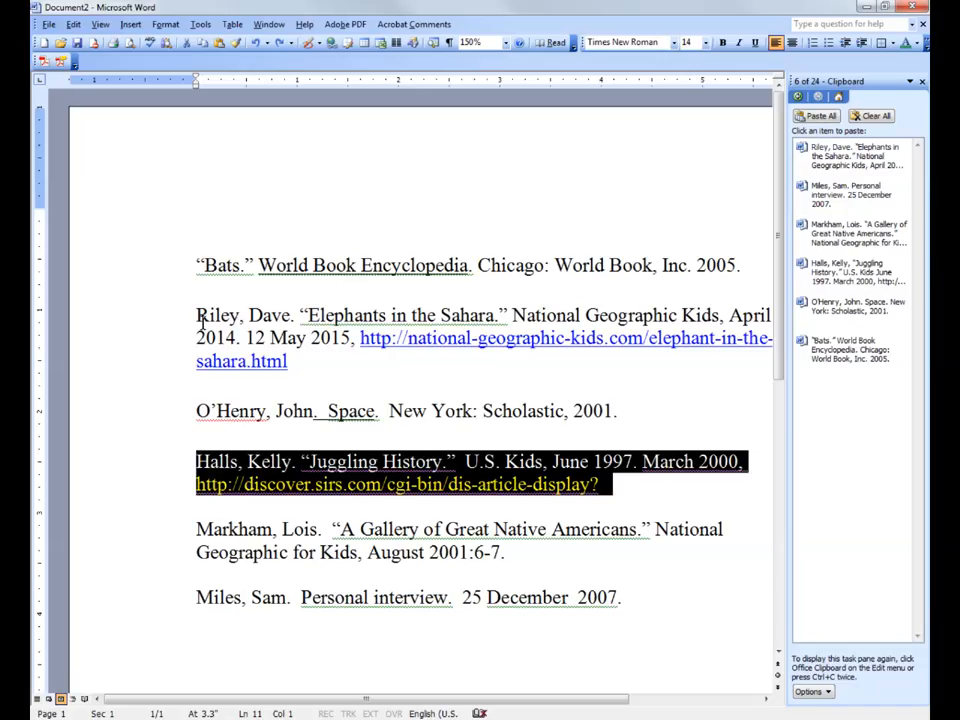
triple_click(209, 470)
drag(207, 470, 199, 316)
drag(200, 318, 198, 317)
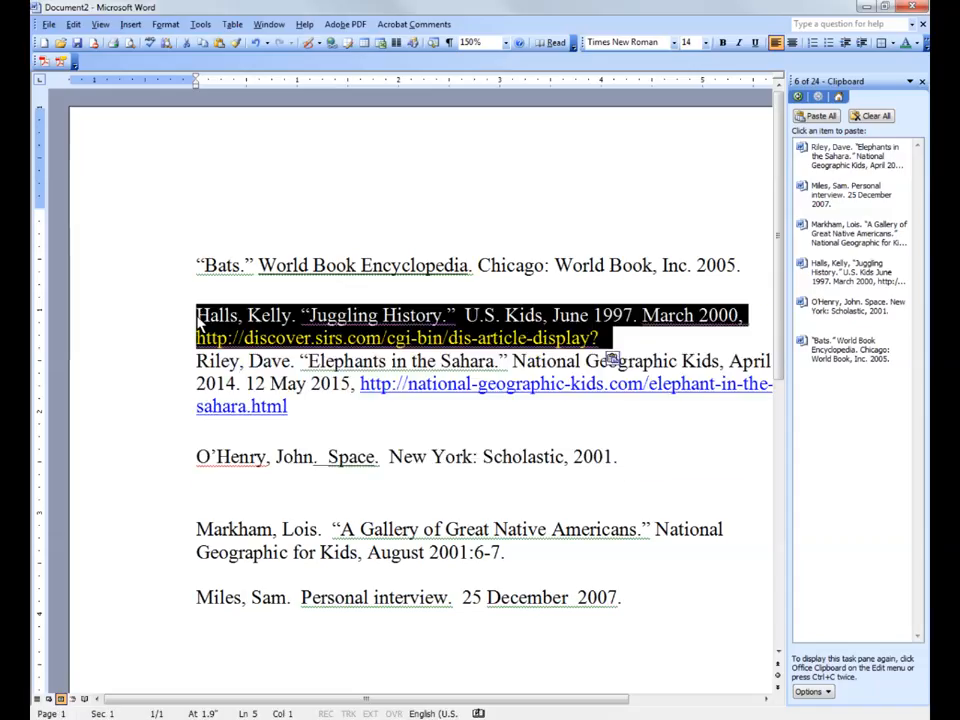
click(604, 339)
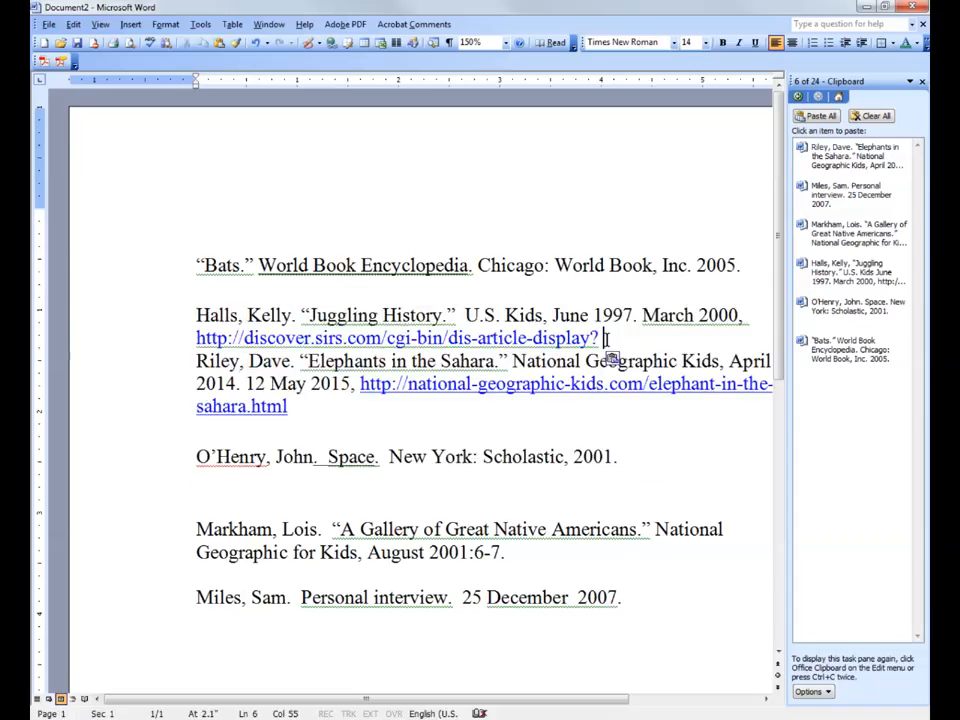
key(Return)
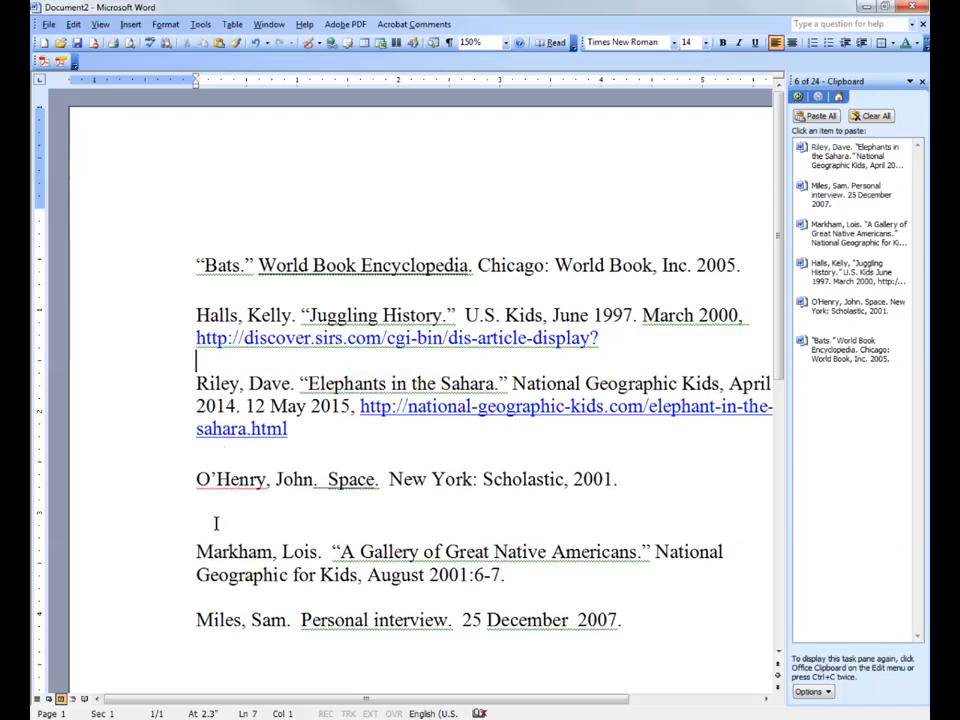
Move the “A Gallery of Great Native Americans” citation between “Juggling History” and “Elephants in the Sahara” and insert an empty line above it.
triple_click(194, 551)
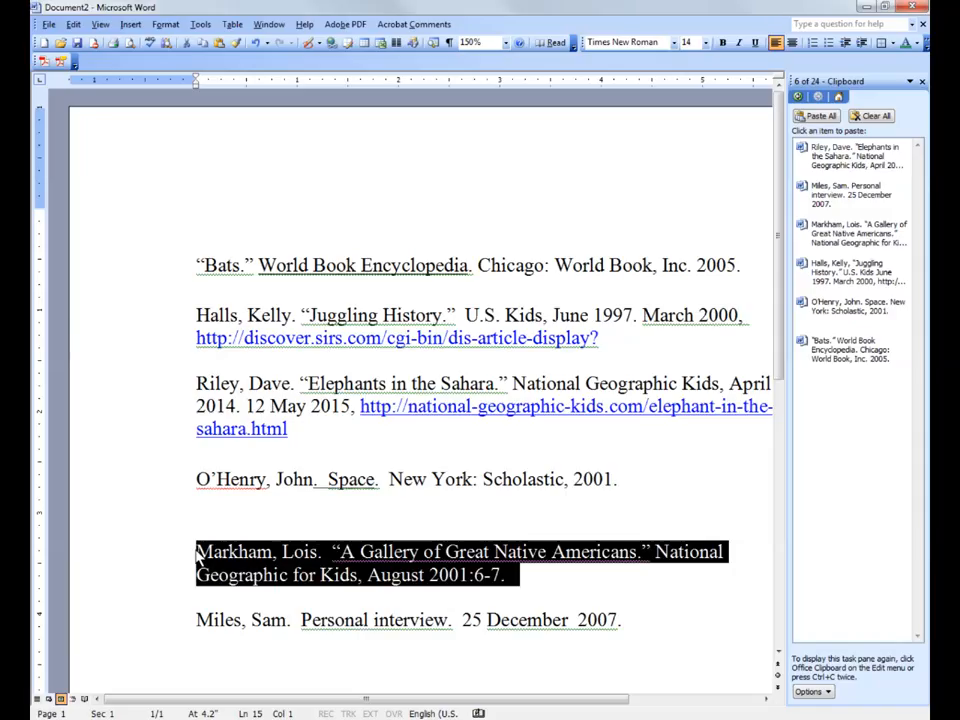
drag(216, 553, 212, 372)
double_click(200, 362)
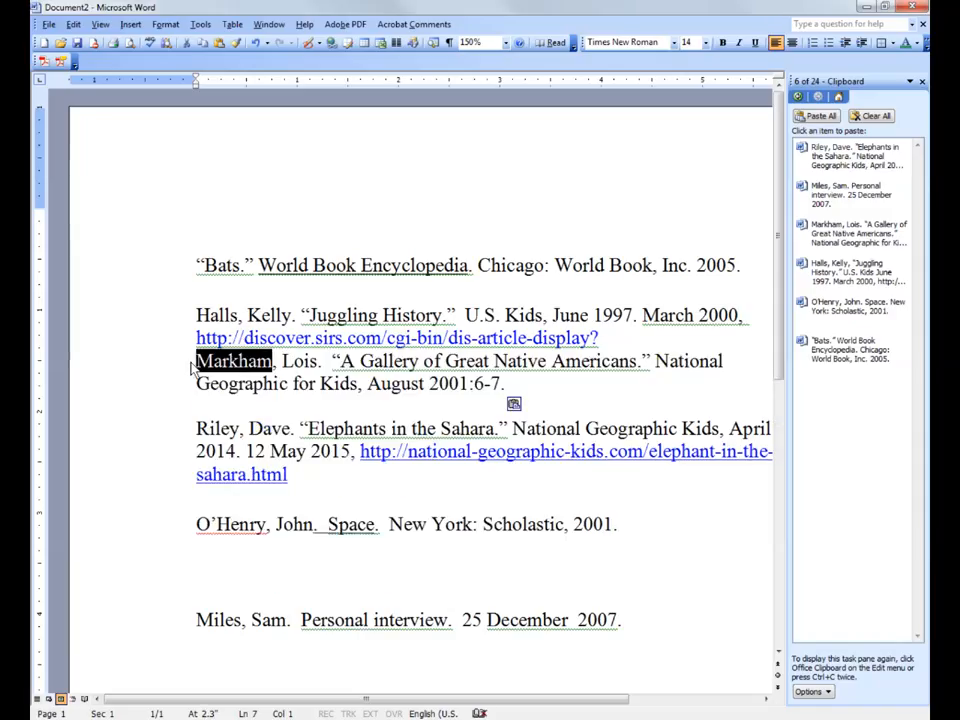
click(203, 367)
key(Return)
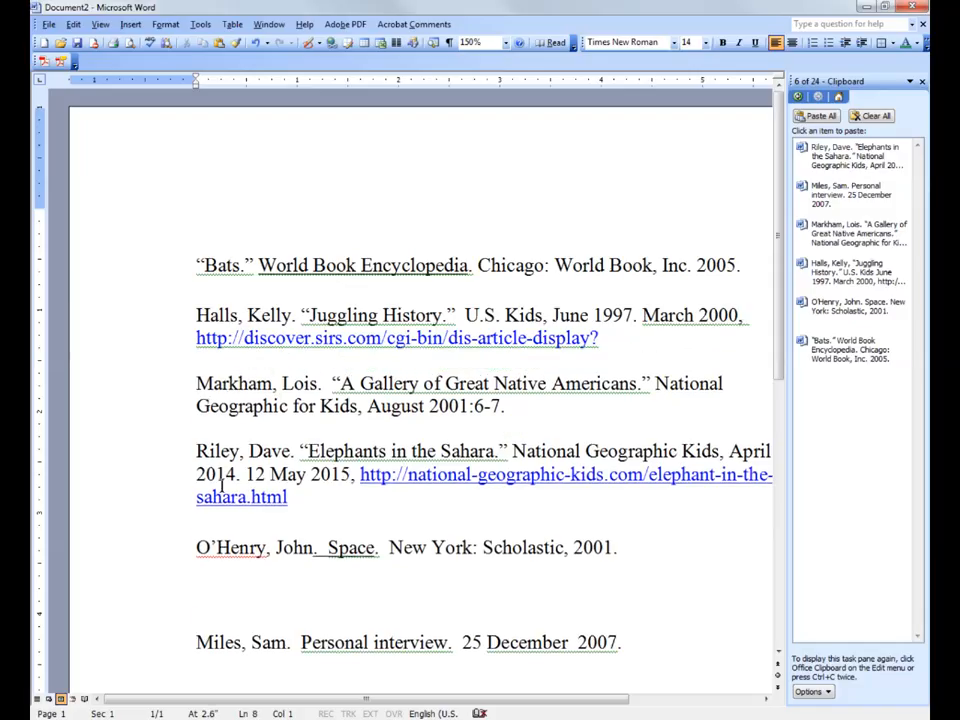
Move the personal interview citation above the “Elephants in the Sahara” citation and remove the surplus empty line below it.
triple_click(197, 641)
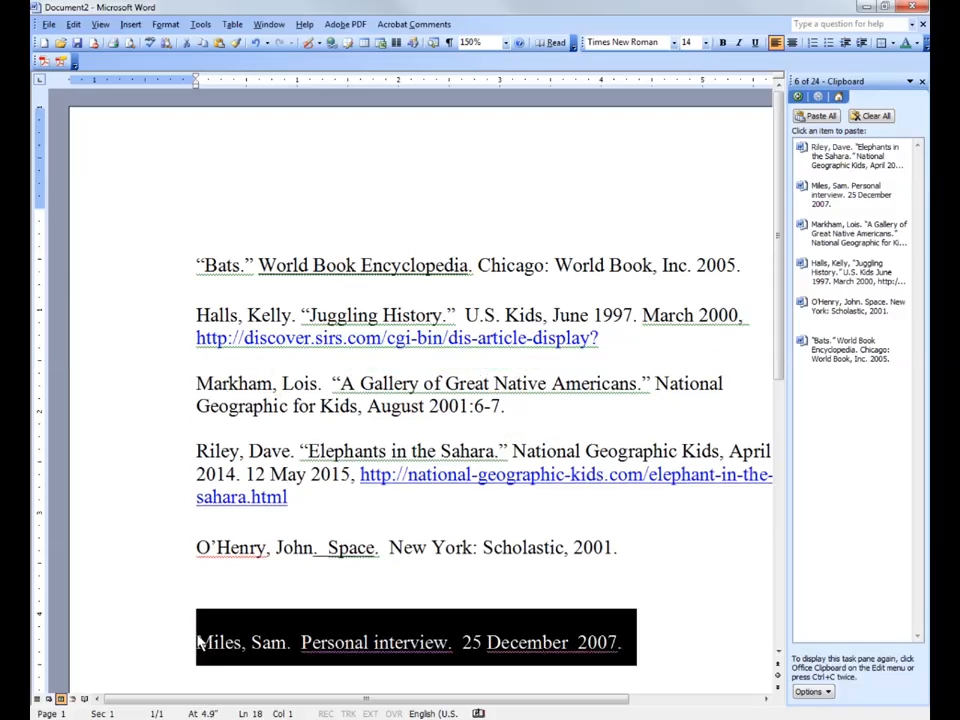
drag(210, 643, 213, 443)
click(236, 483)
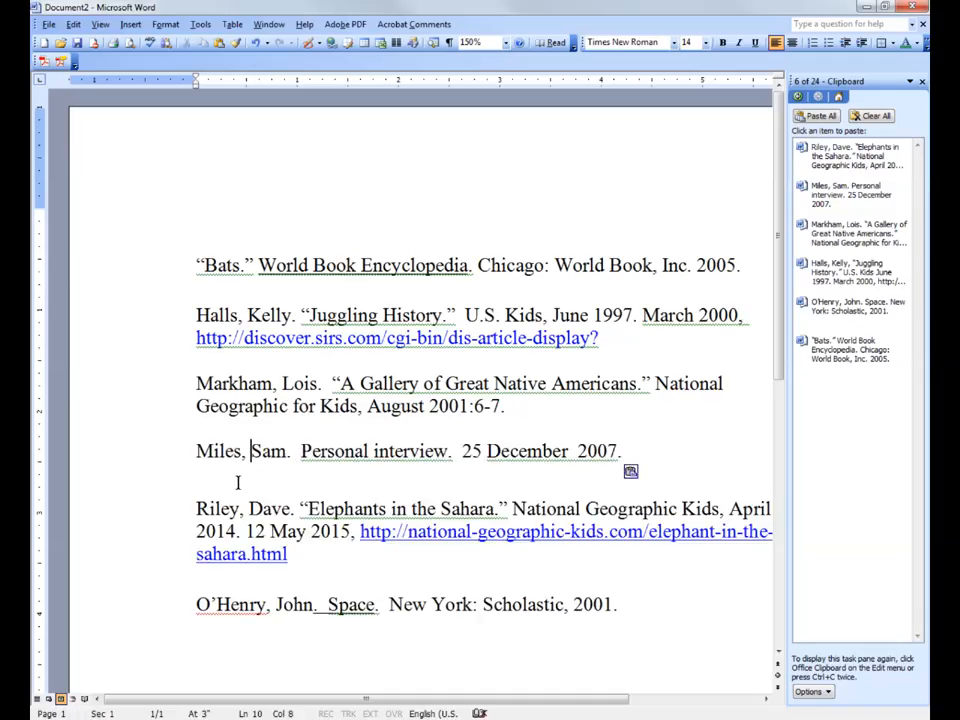
key(BackSpace)
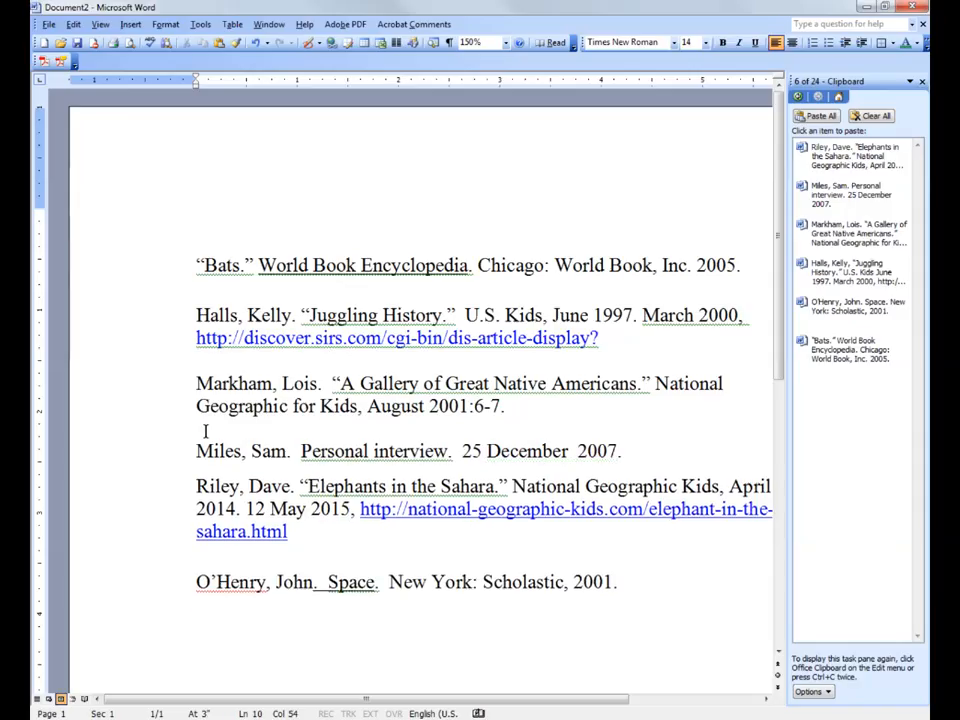
key(Home)
double_click(197, 419)
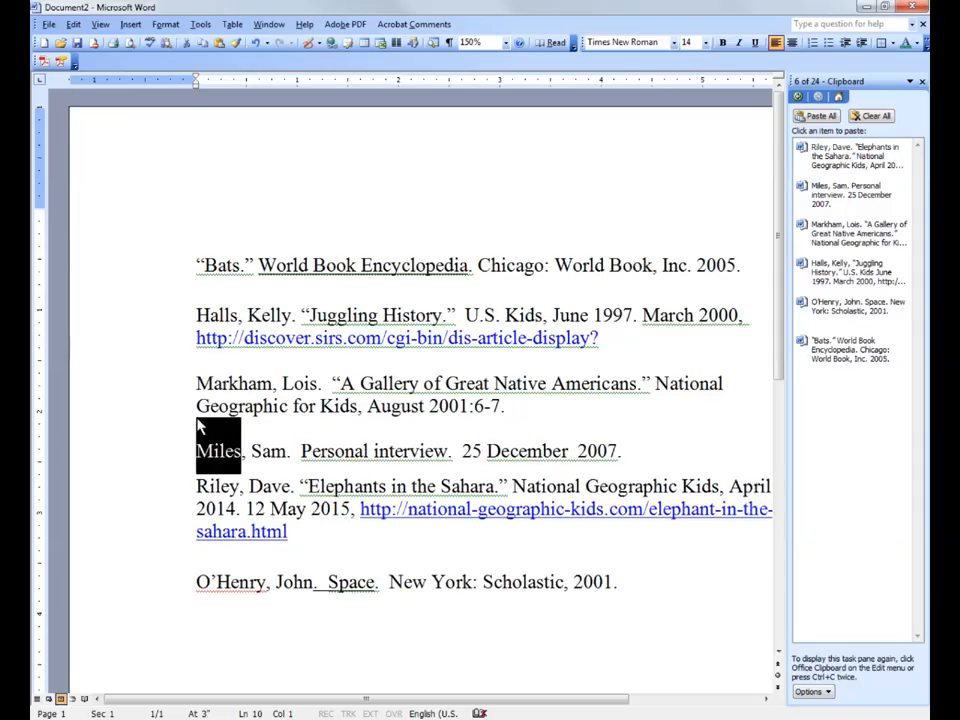
click(194, 459)
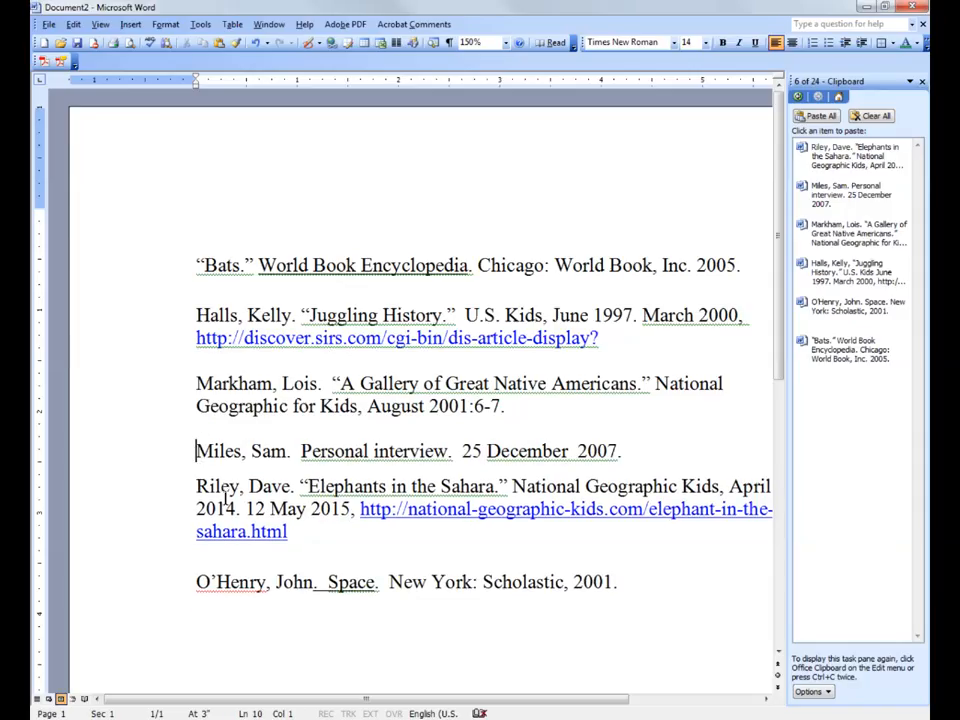
key(Up)
key(Up)
key(Up)
key(Up)
key(Up)
key(Up)
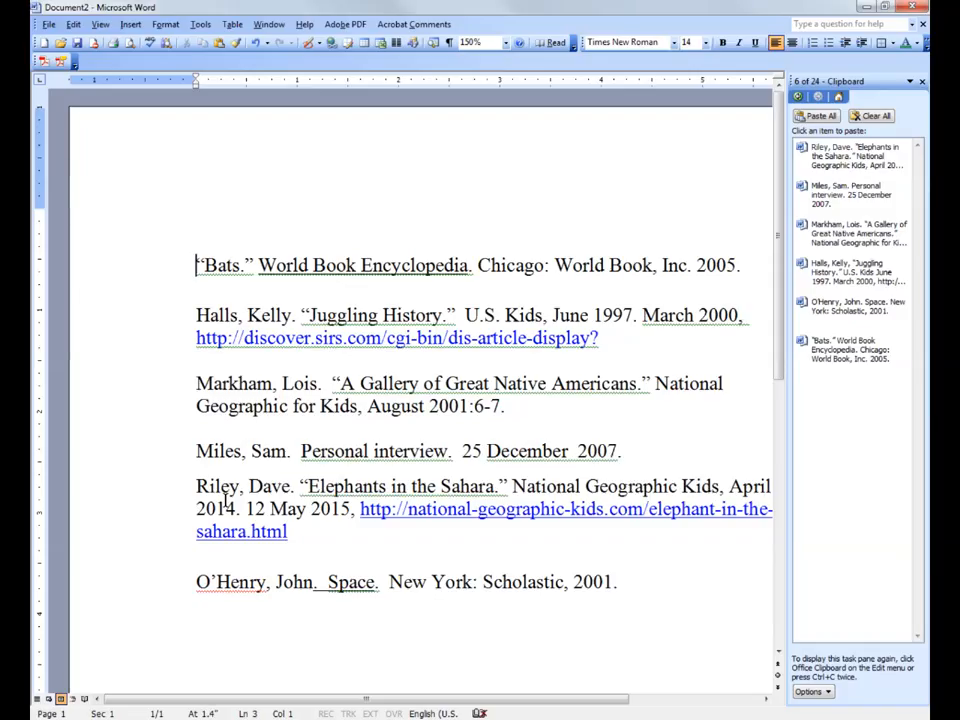
key(Down)
key(Down)
key(Down)
key(Down)
key(Down)
key(Down)
key(Down)
key(Down)
key(Down)
key(Down)
key(Down)
key(Down)
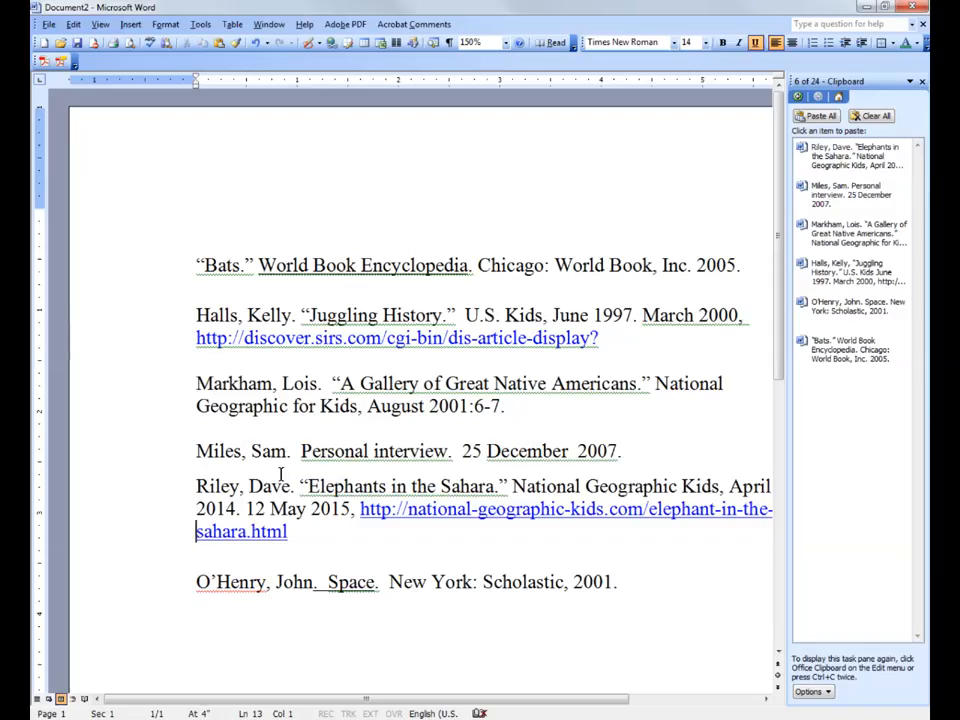
Enter the title Bibliography on the first line of the page, above the “Bats” citation.
key(Up)
key(Up)
key(Up)
key(Up)
key(Up)
key(Up)
key(Up)
key(Up)
key(Up)
key(Up)
key(Up)
key(Up)
key(Up)
key(Up)
text(Bib)
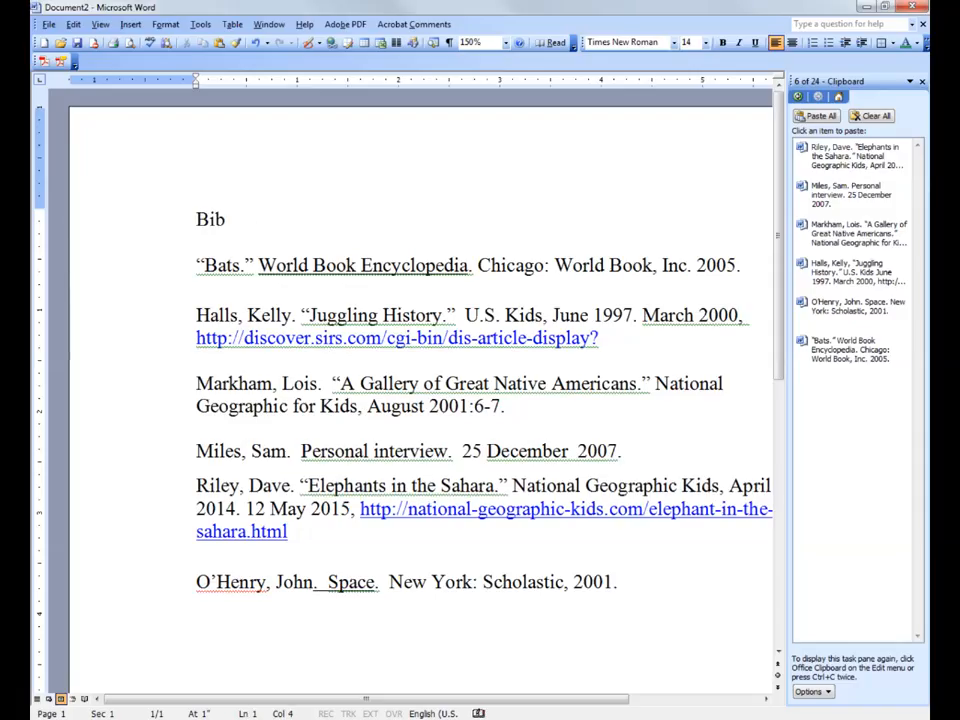
text(liography)
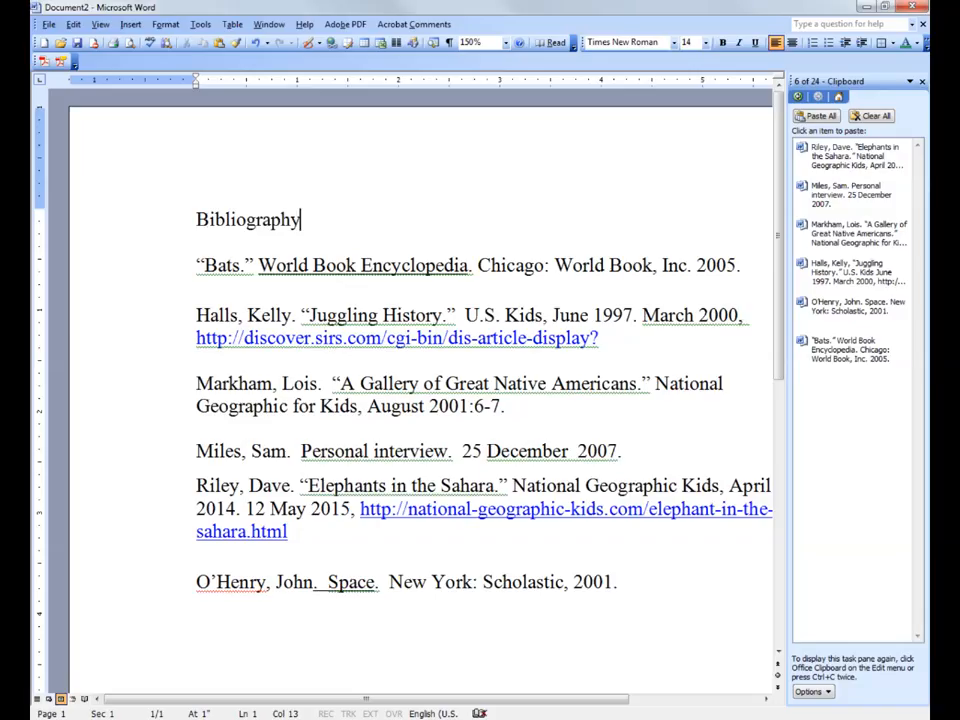
Make the Bibliography title bold and center it on the page.
triple_click(246, 217)
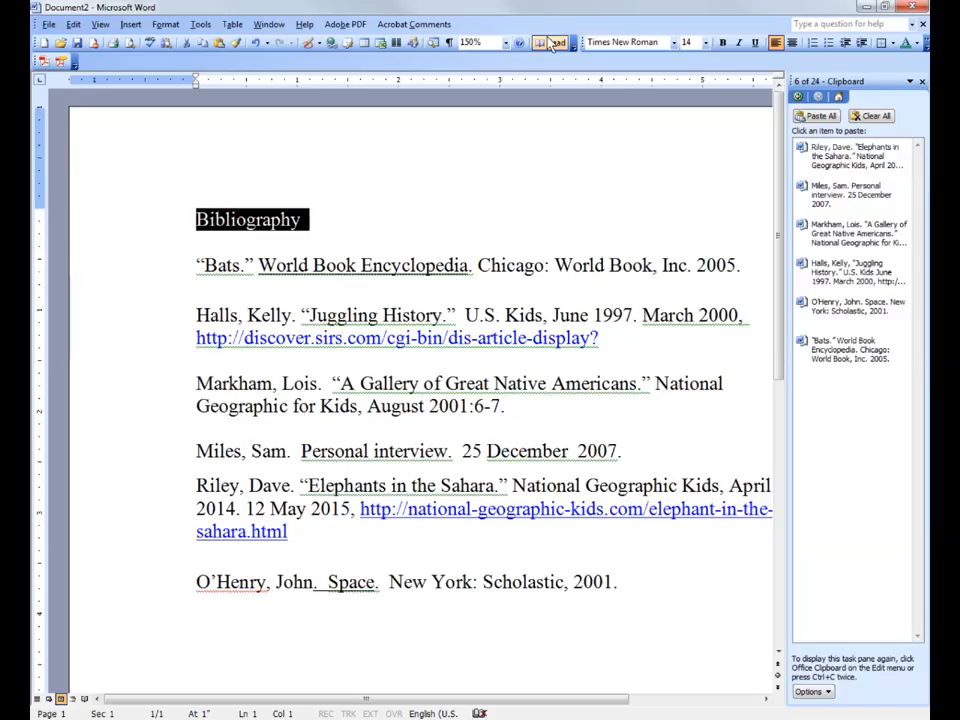
click(724, 43)
click(372, 208)
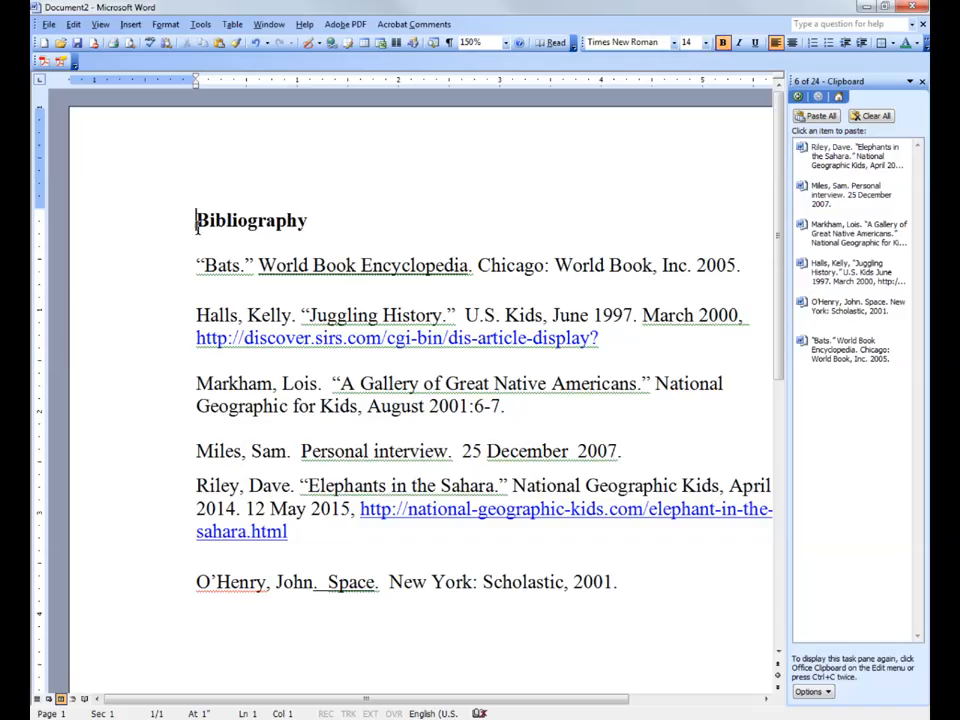
click(247, 221)
click(792, 44)
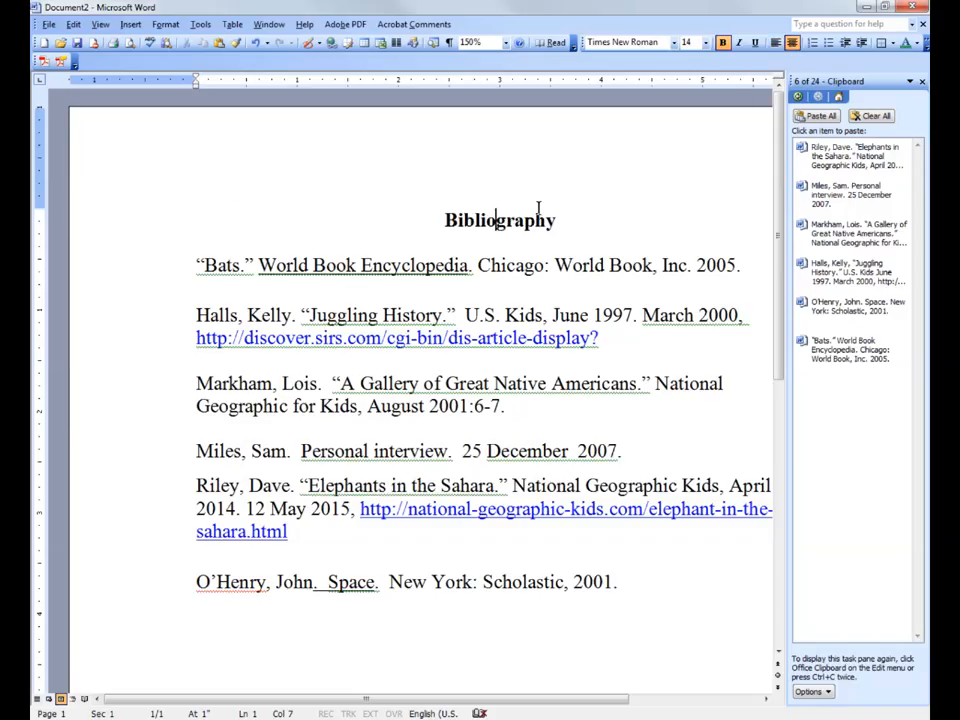
click(416, 233)
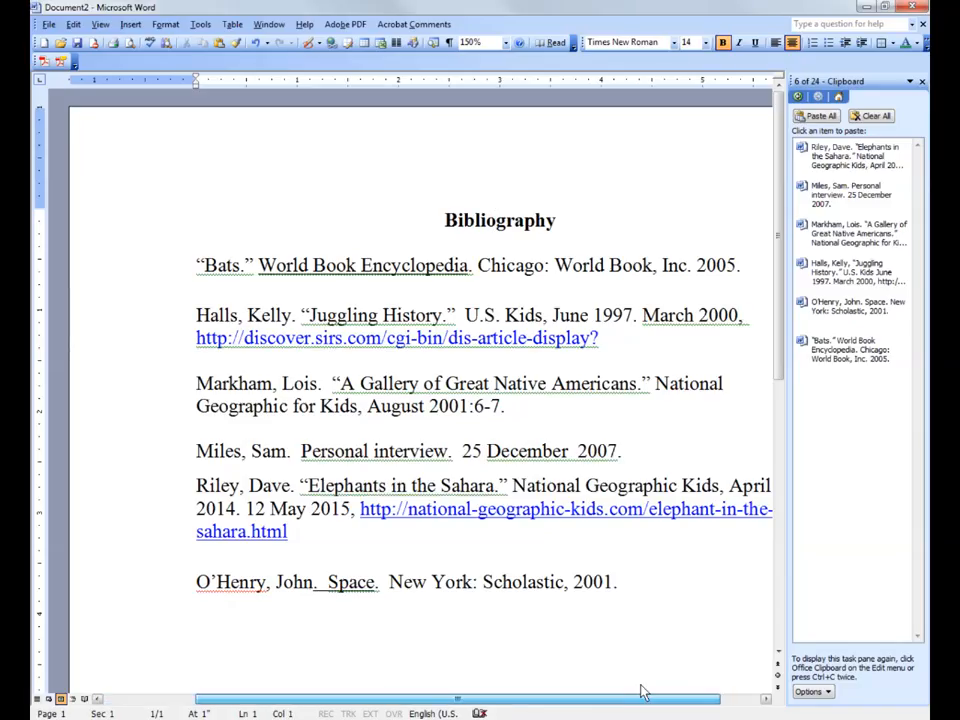
click(639, 698)
drag(611, 700, 498, 714)
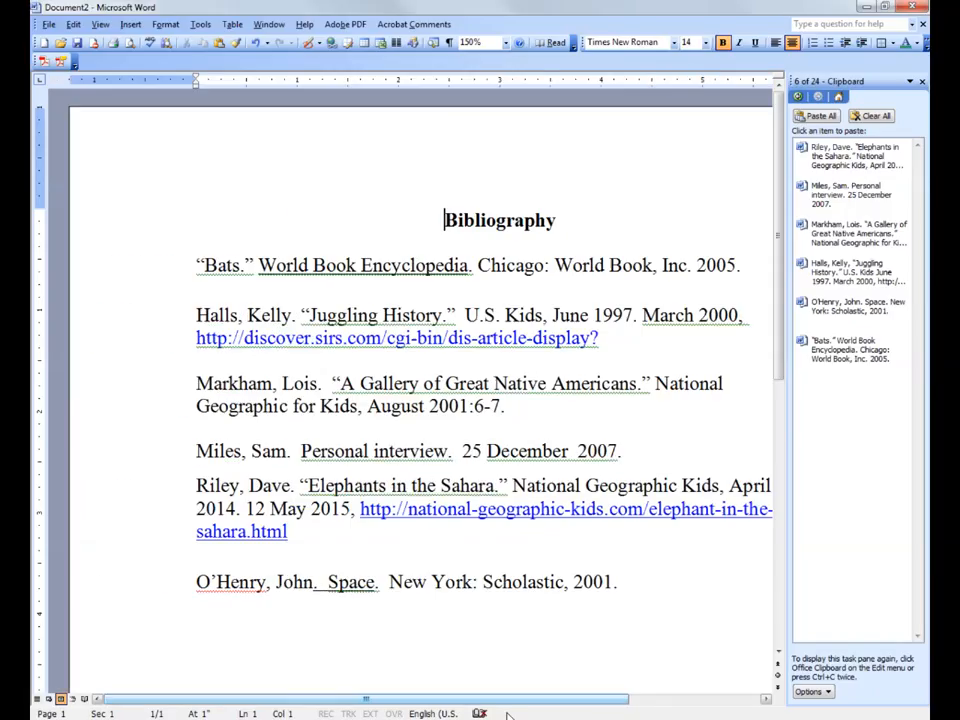
Apply a hanging indent of 0.5" to all citations from “Bats” through Space.
click(193, 262)
triple_click(193, 262)
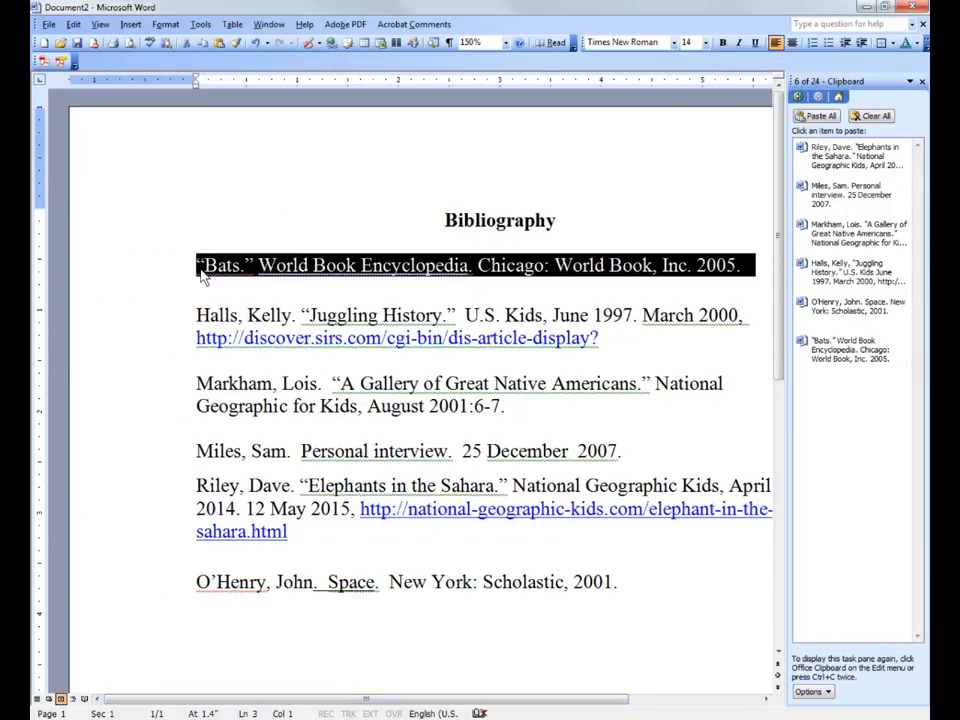
click(196, 264)
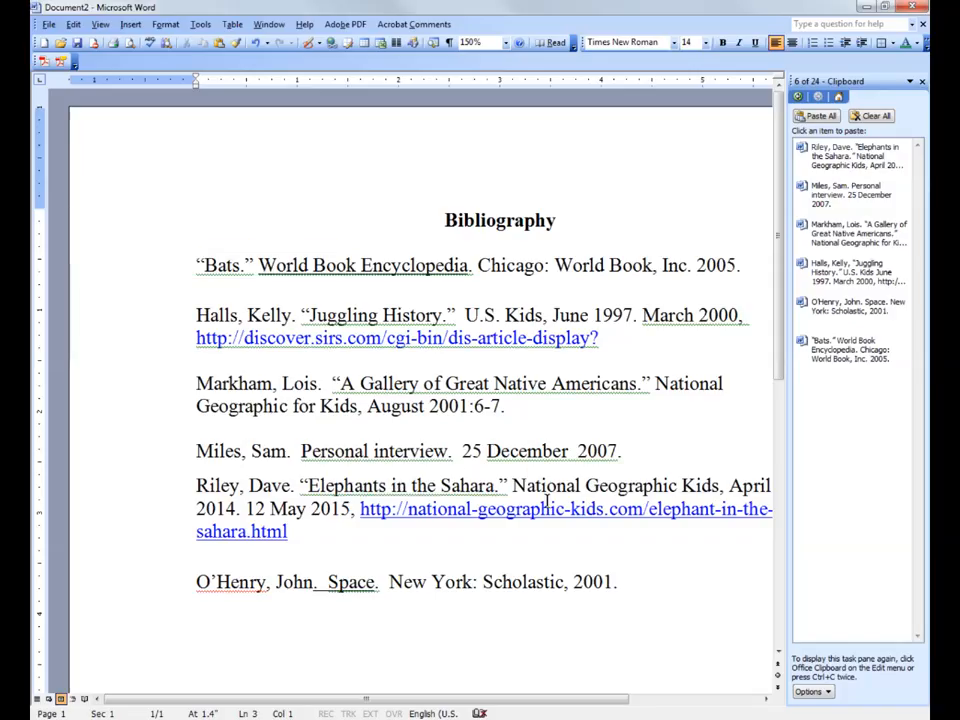
shift+click(628, 588)
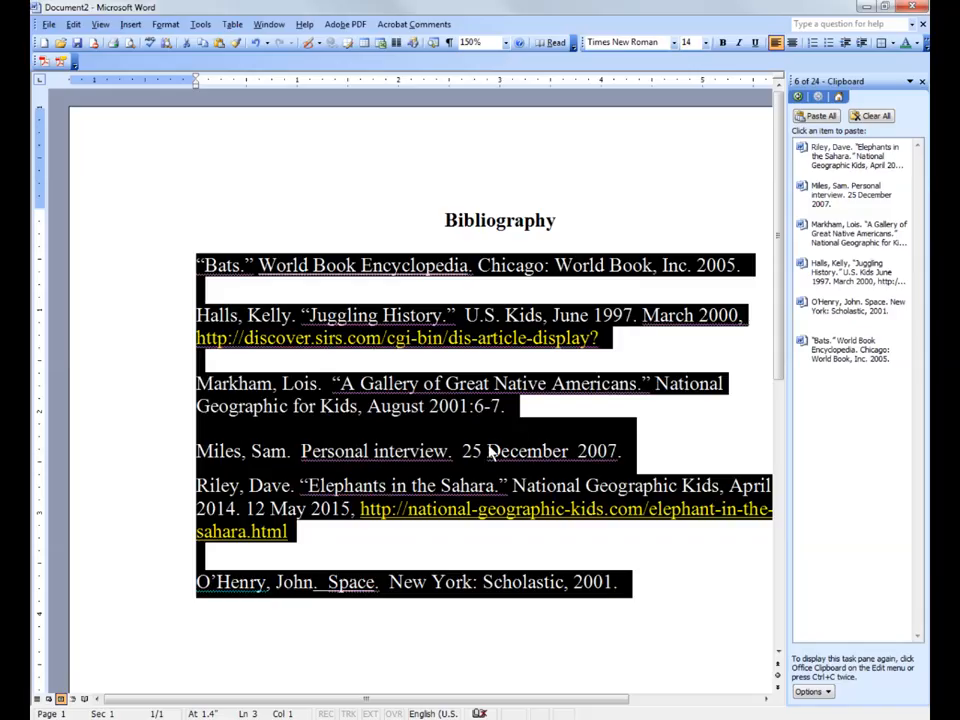
click(166, 26)
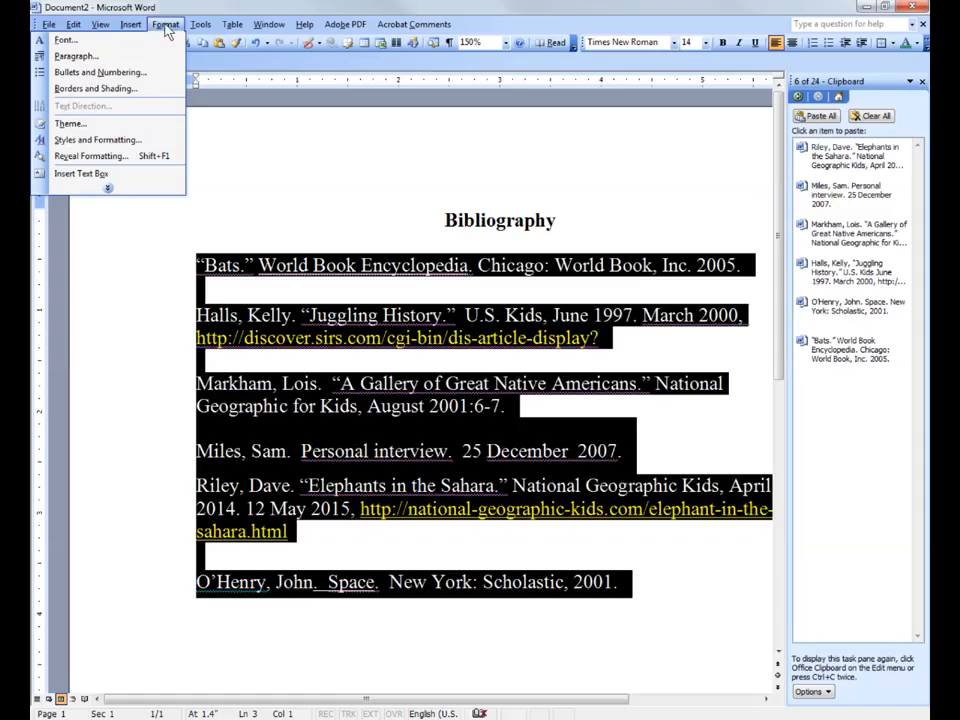
click(100, 57)
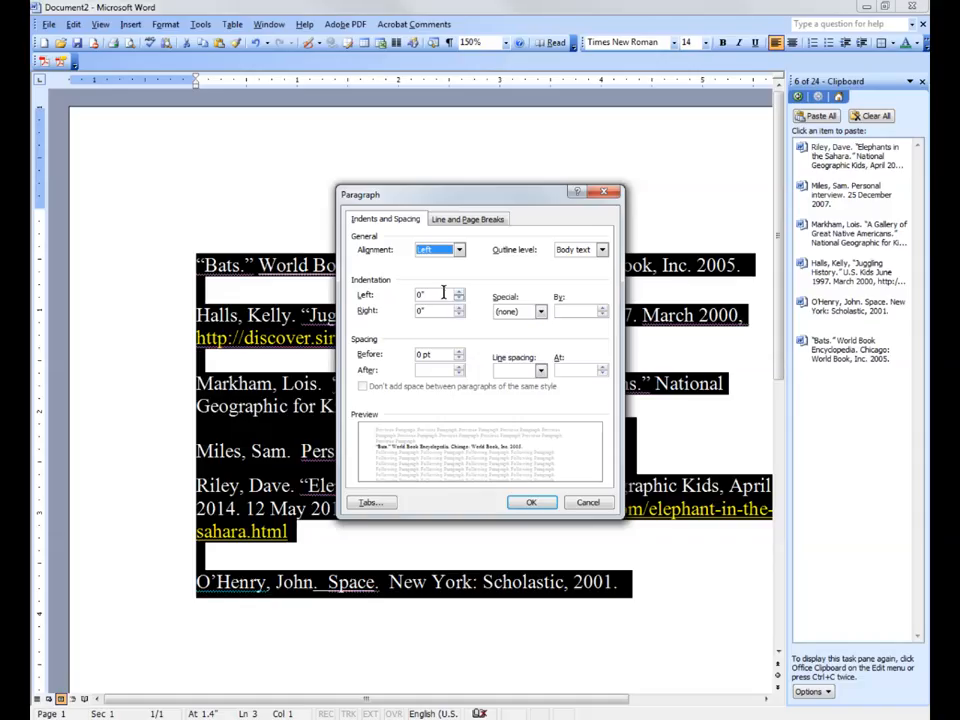
click(541, 312)
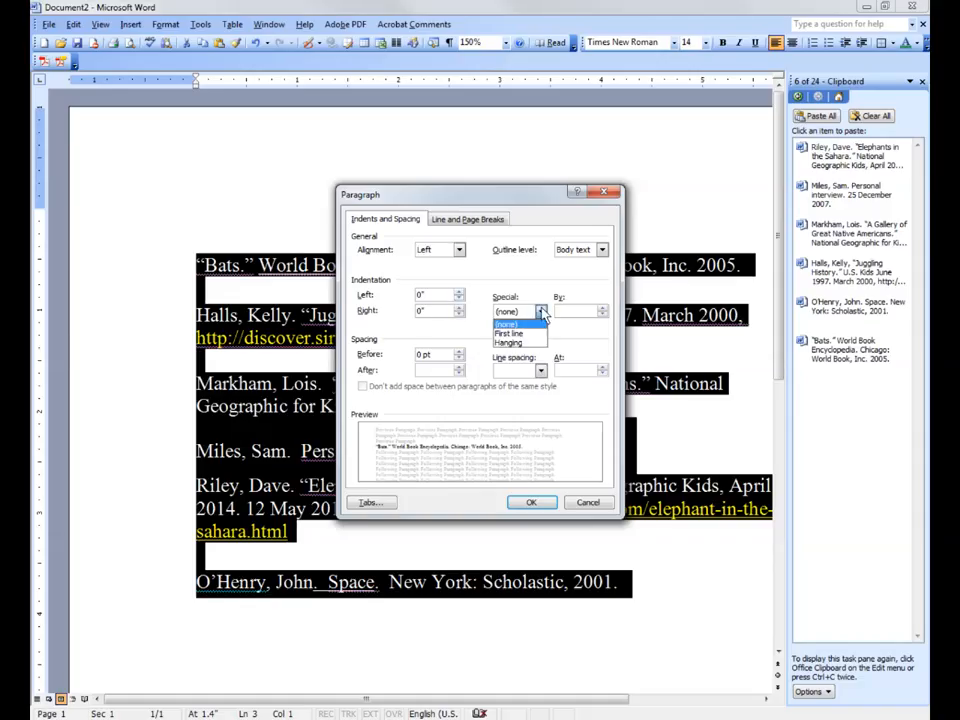
click(526, 344)
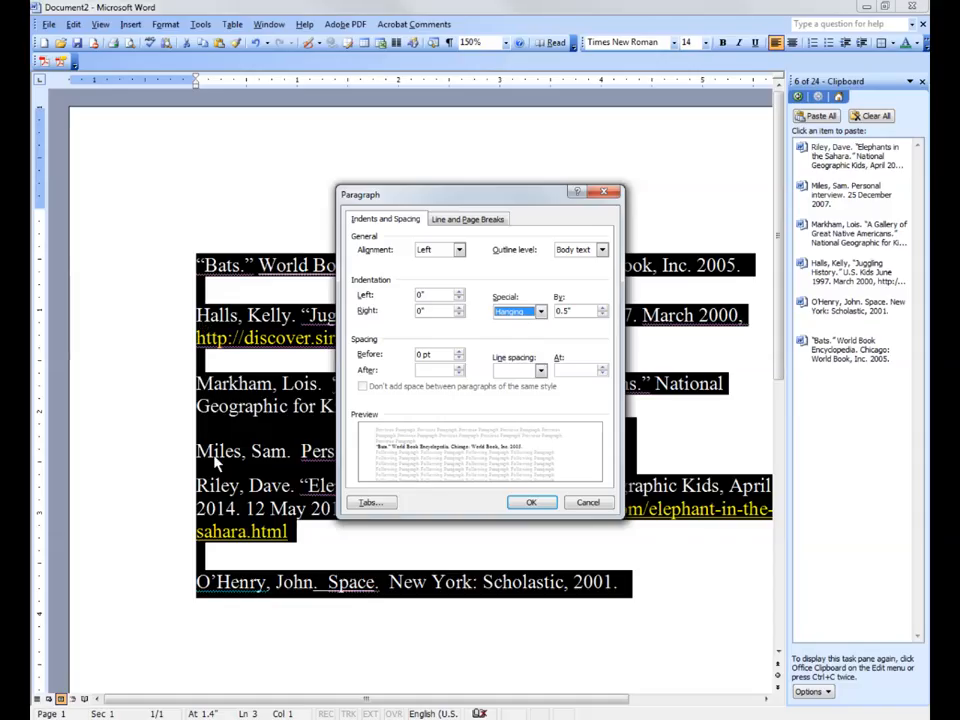
click(531, 502)
click(487, 487)
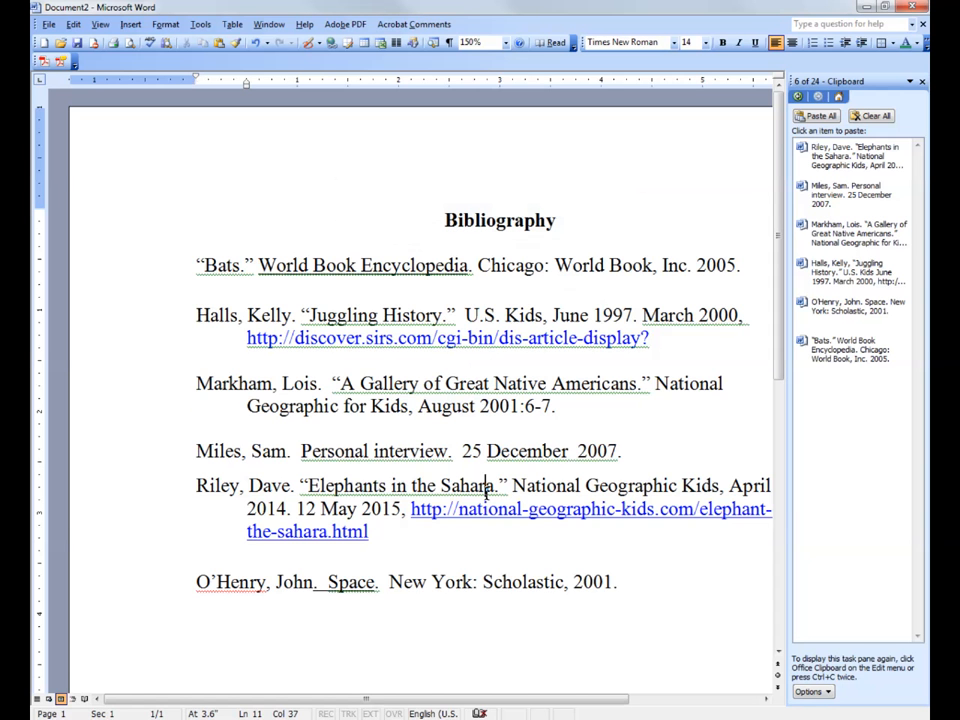
Review the order and hanging indents of the citations throughout the bibliography.
scroll(341, 408, down, 2)
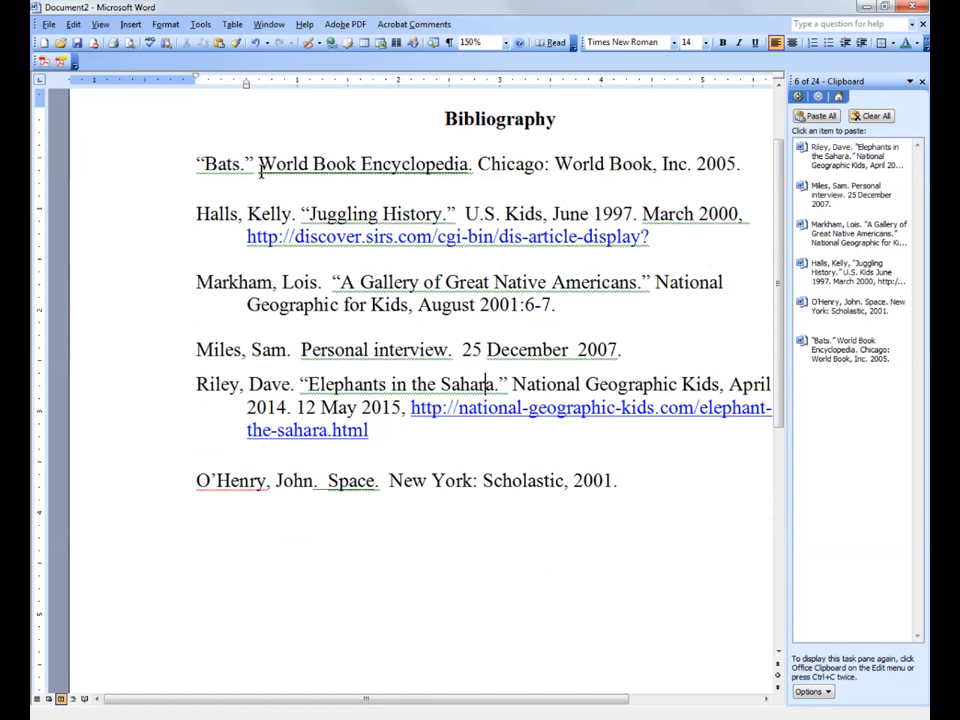
scroll(383, 452, up, 2)
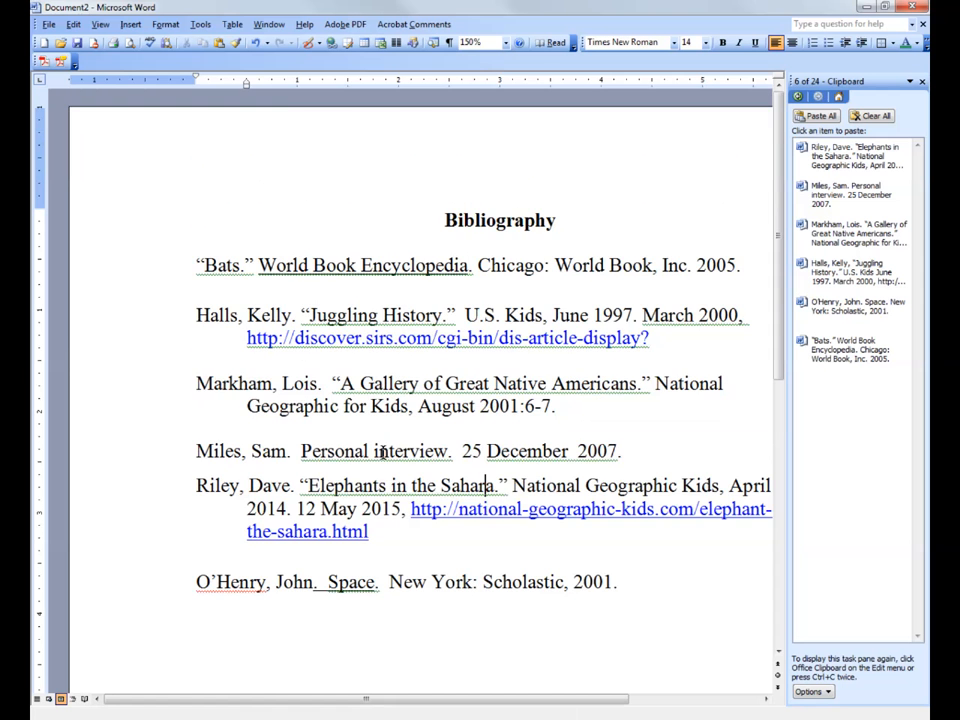
drag(779, 332, 730, 335)
scroll(193, 450, down, 1)
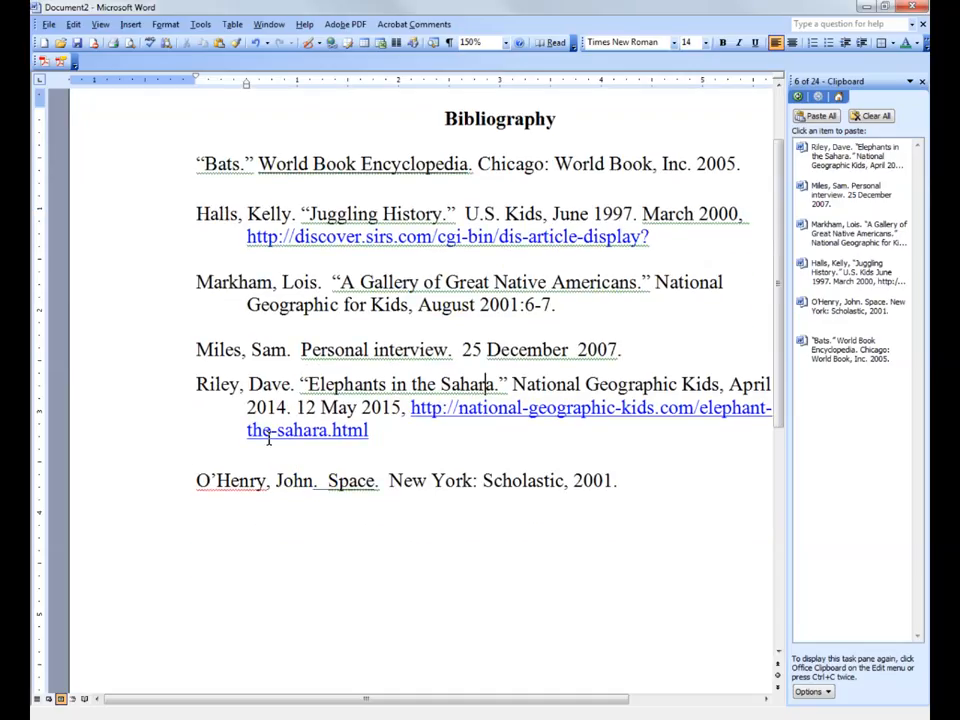
scroll(268, 450, up, 1)
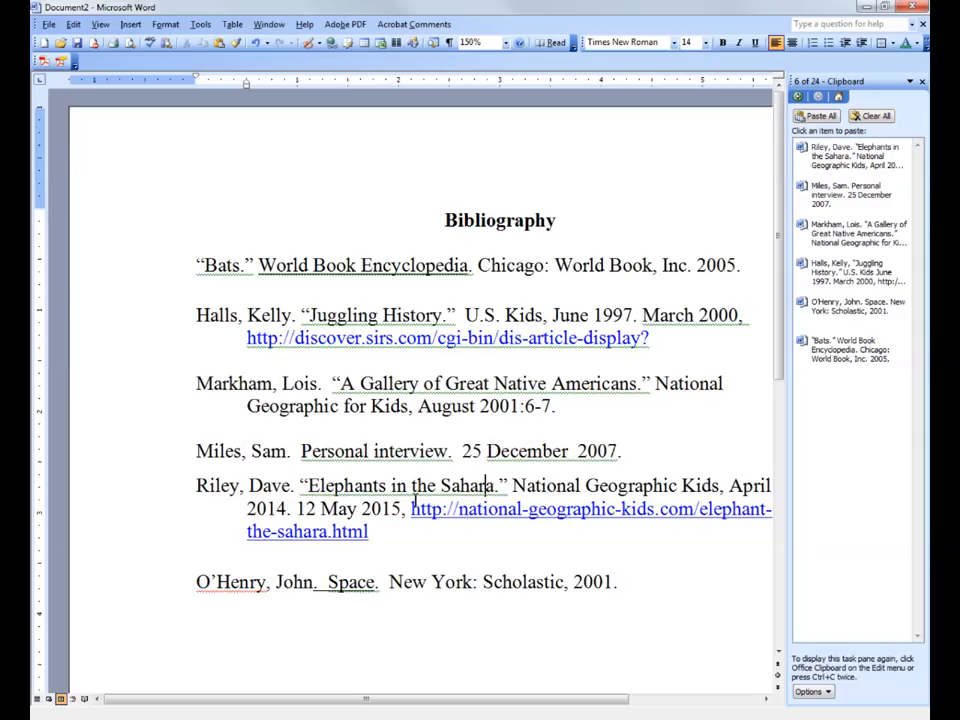
scroll(418, 505, down, 1)
scroll(379, 293, up, 1)
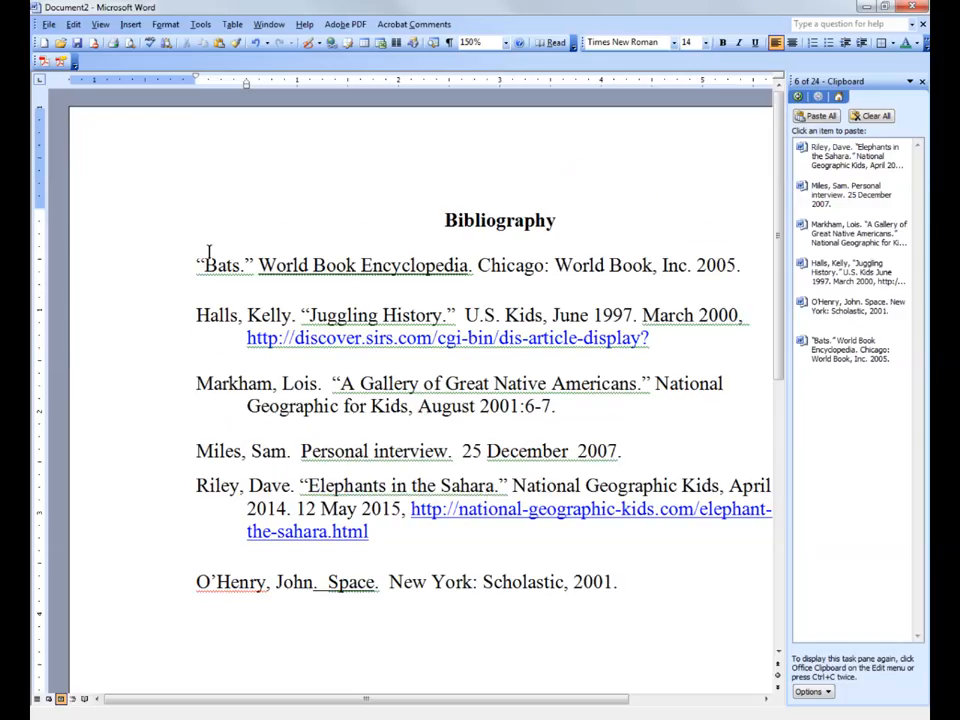